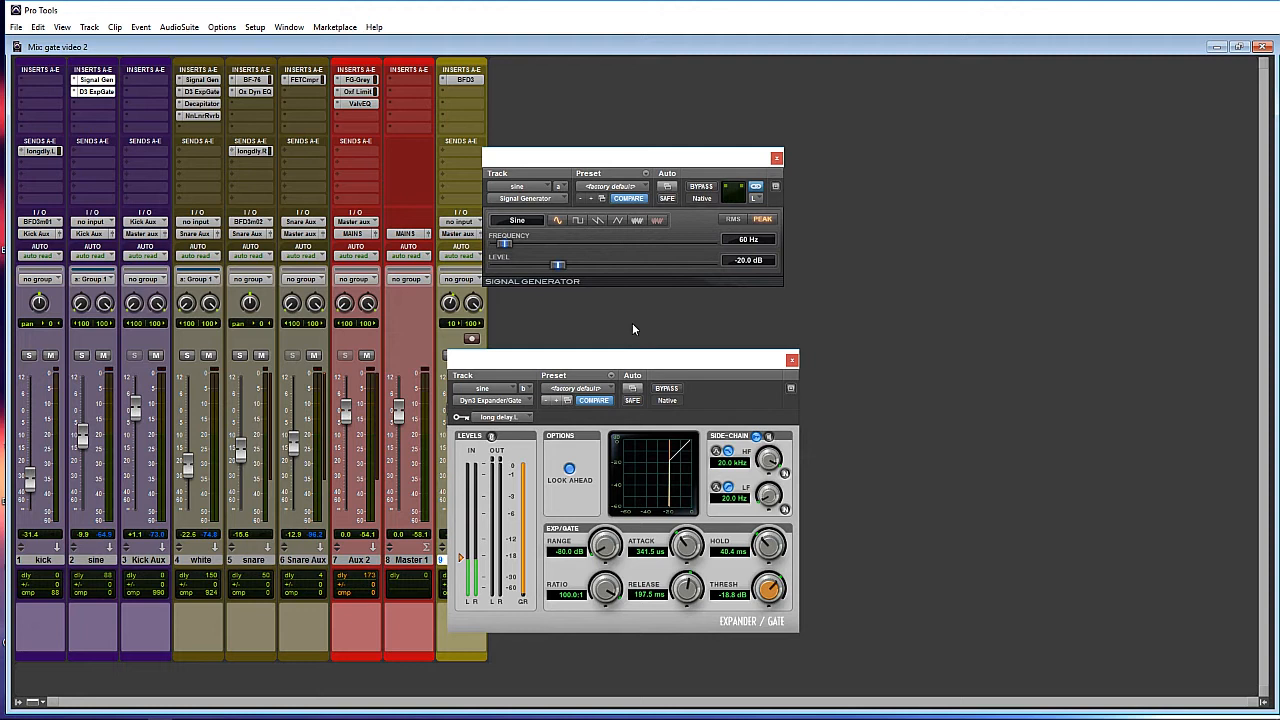
- Close the open Signal Generator and Expander/Gate plug-in windows
alt+click(776, 158)
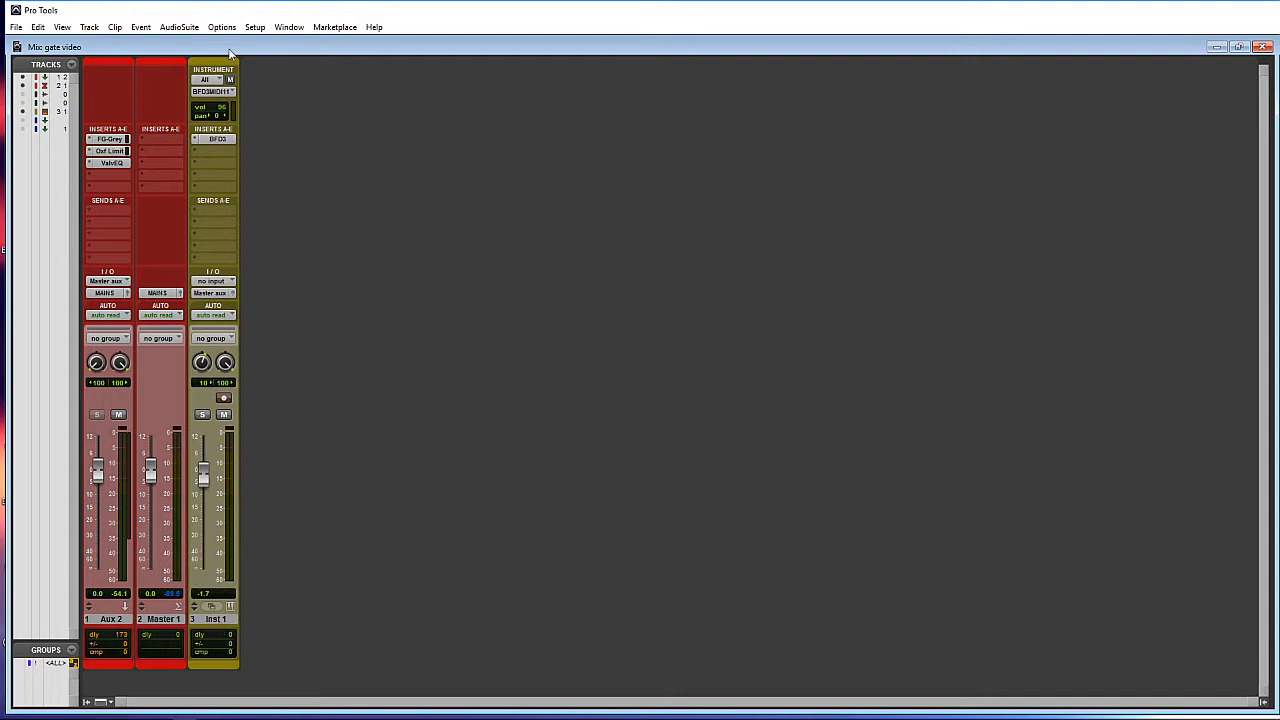
click(213, 141)
click(213, 138)
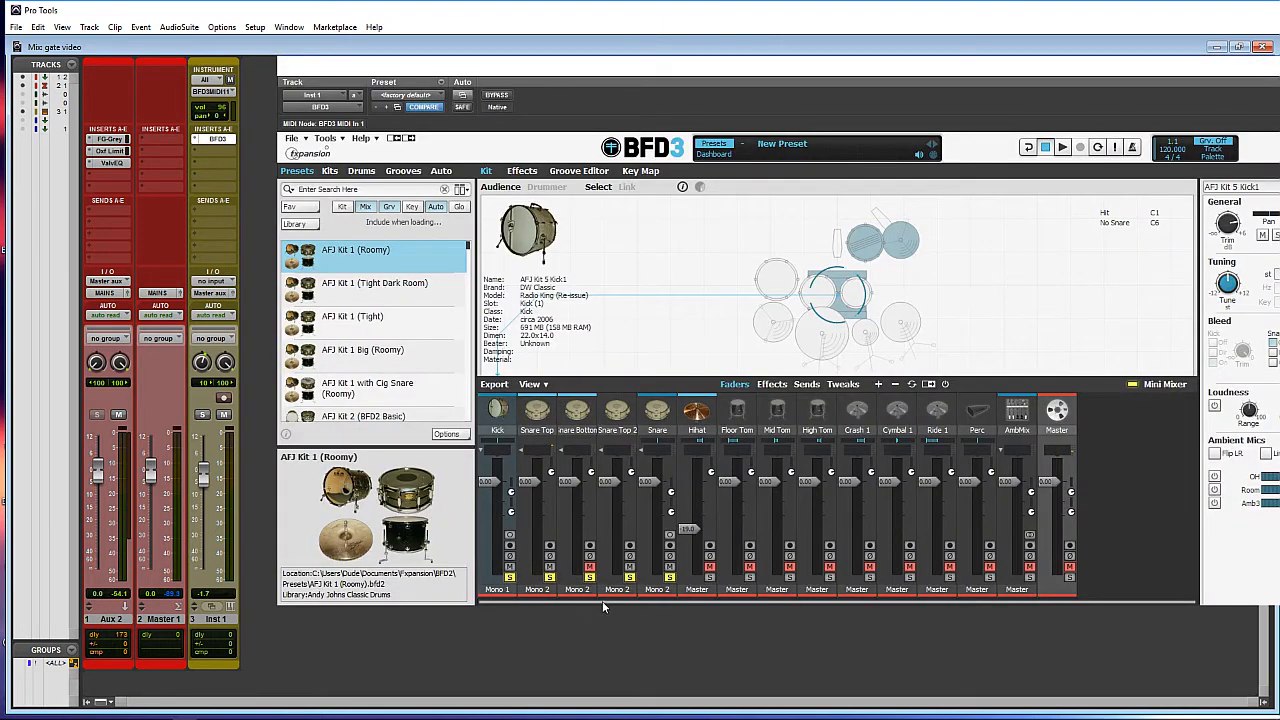
key(ctrl+w)
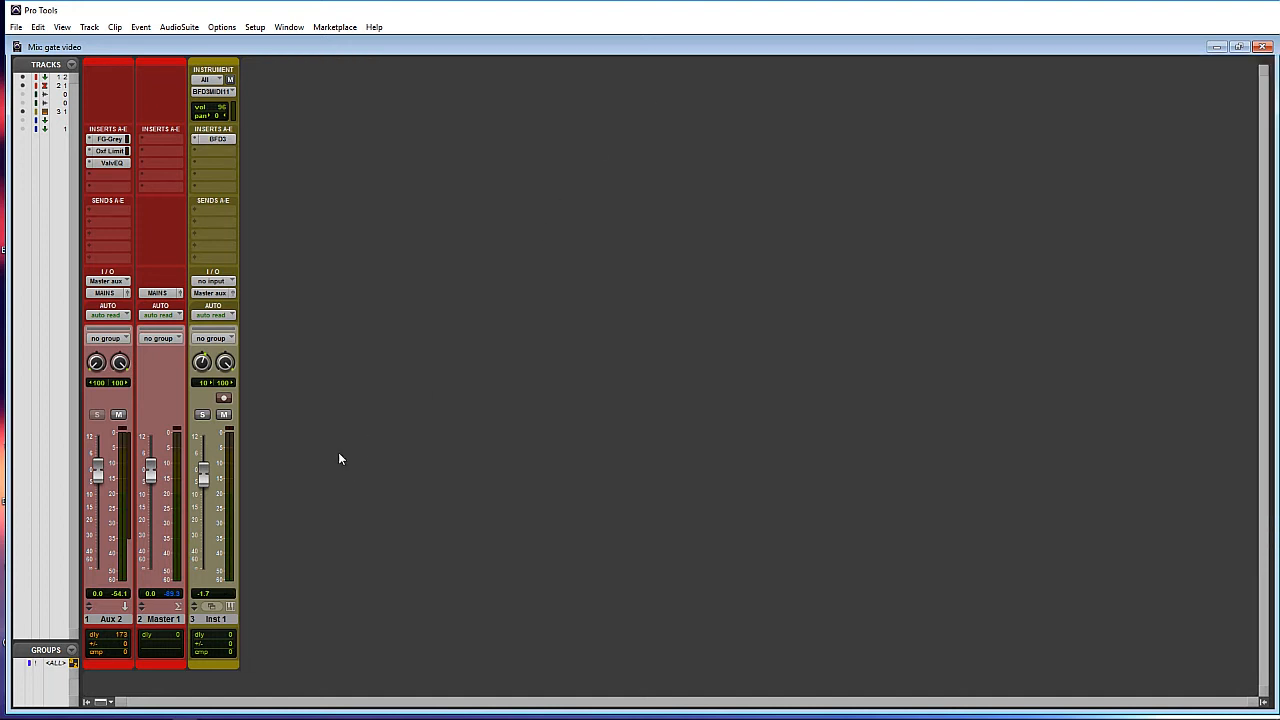
- Create two new Aux Input tracks
key(ctrl+shift+n)
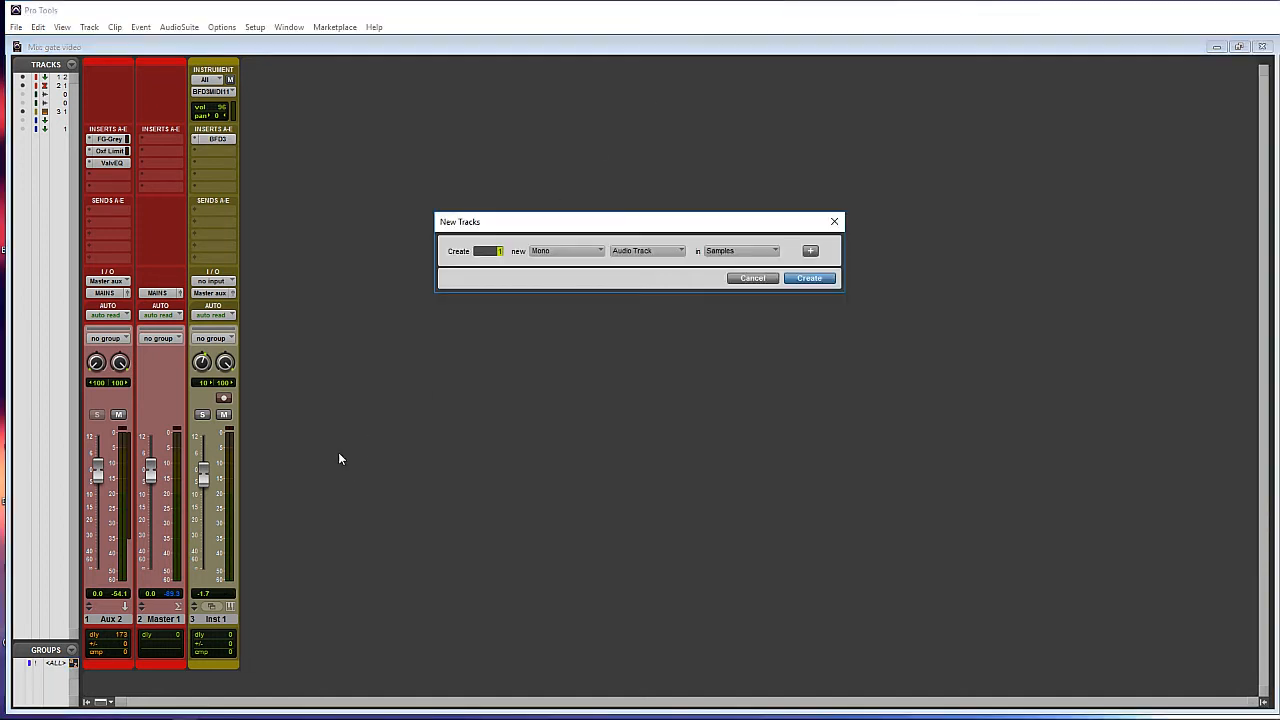
key(ctrl+Down)
key(Return)
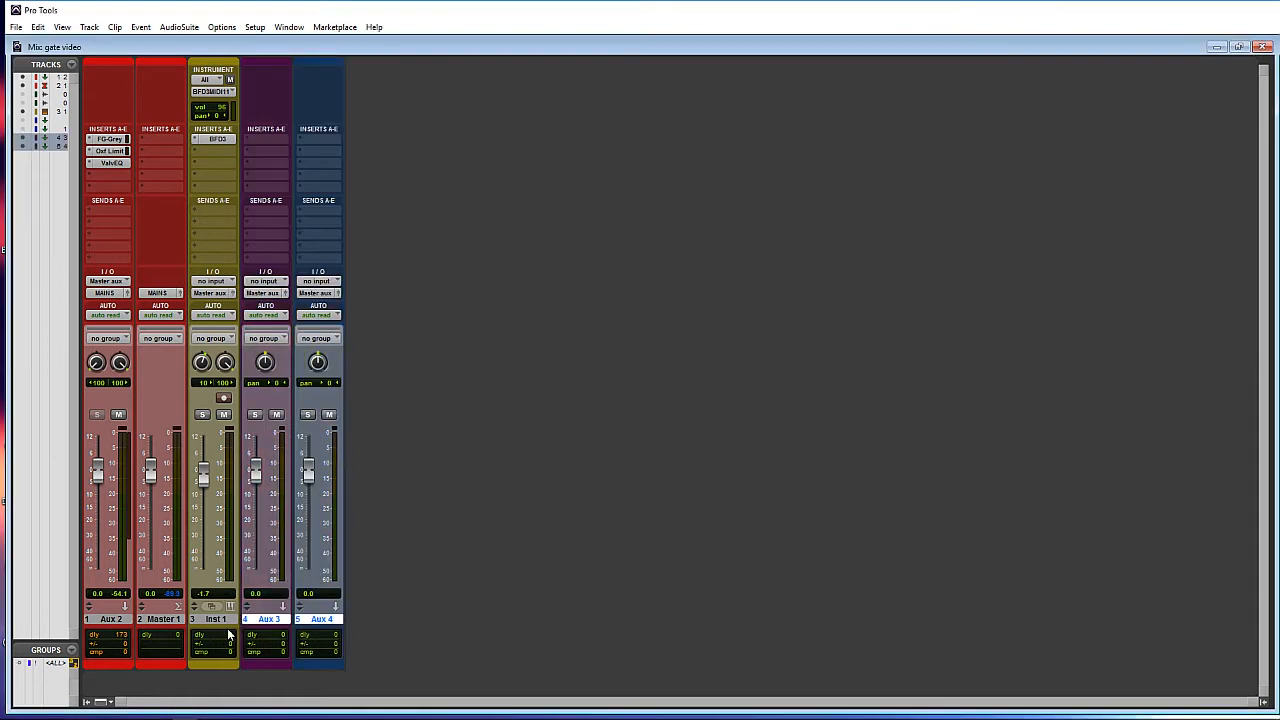
- Name the new tracks Kick and Snare and move them to the far left of the mixer
double_click(263, 620)
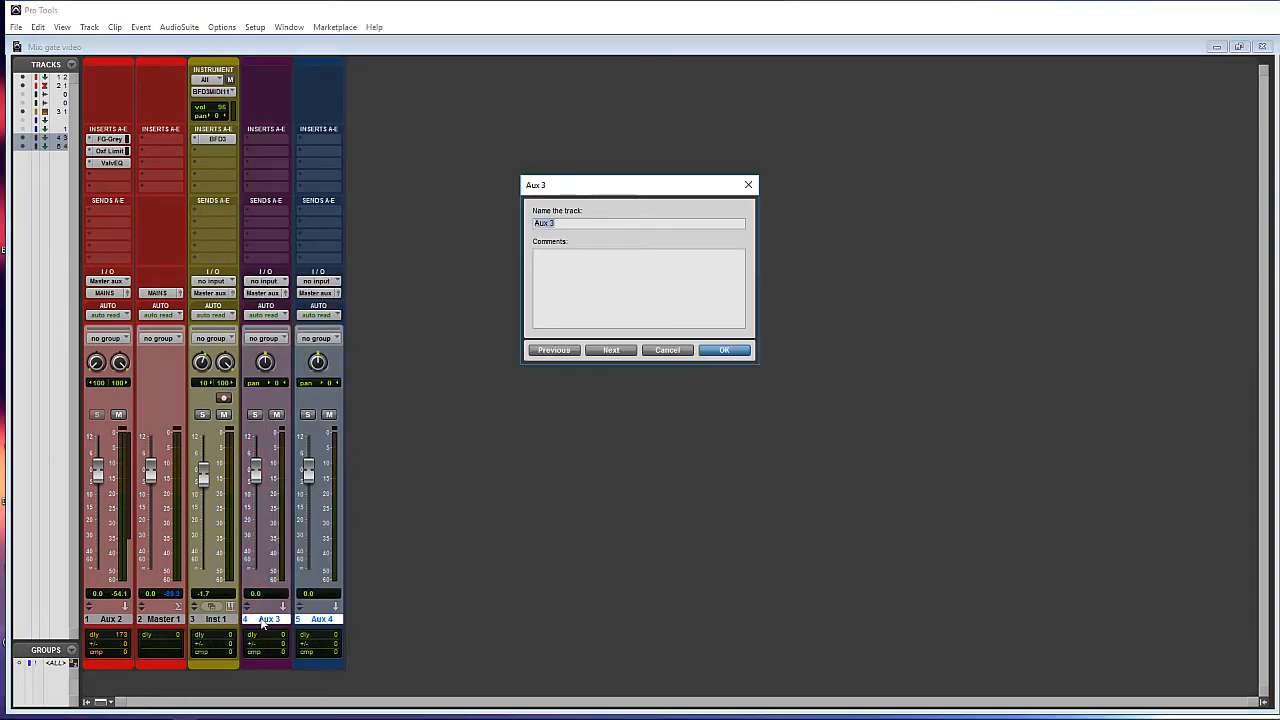
text(Kick)
key(ctrl+Right)
text(Snare)
key(Return)
drag(268, 622, 95, 621)
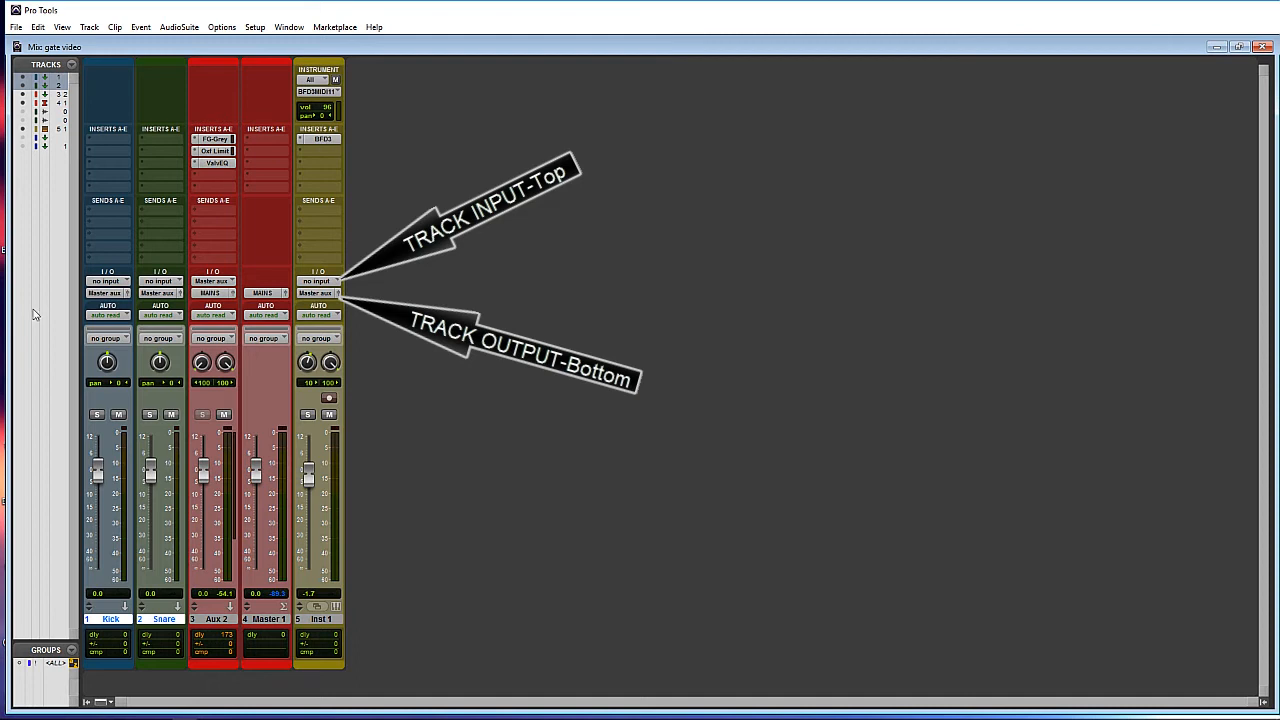
- Feed Kick from the BFD3 output BFD3m01 and Snare from BFD3m02
click(106, 281)
mouse_move(136, 328)
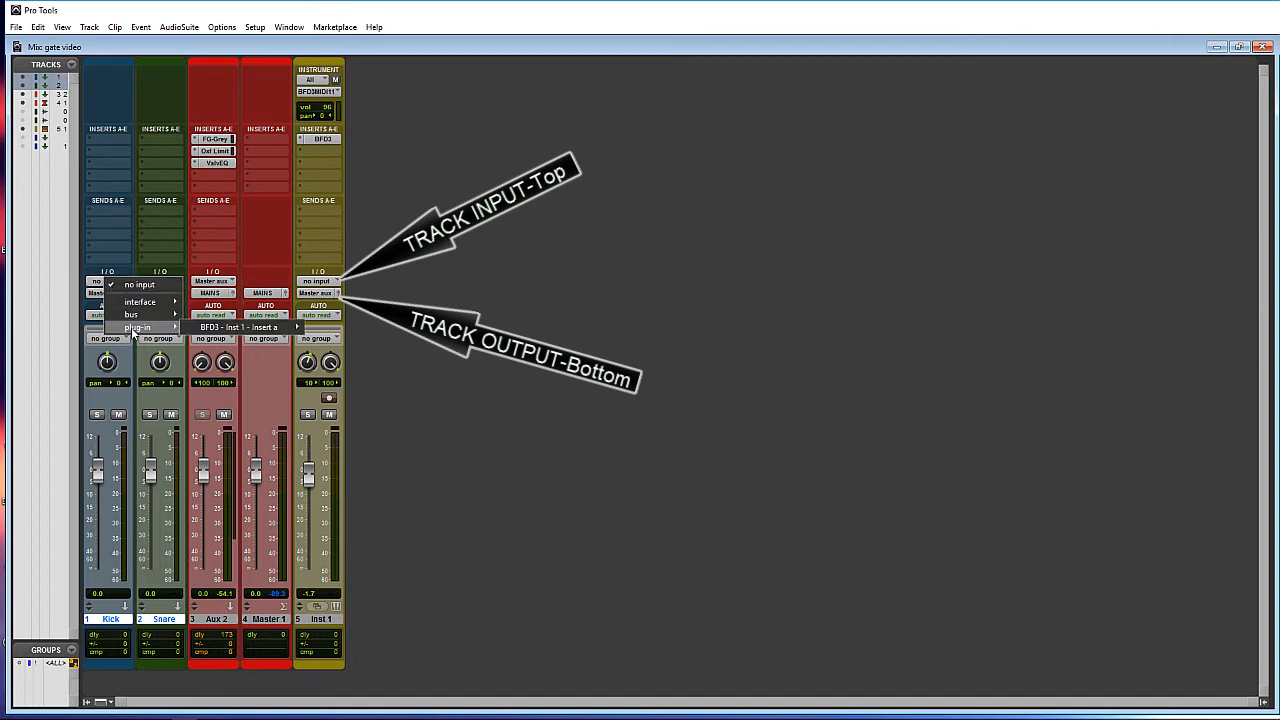
mouse_move(245, 332)
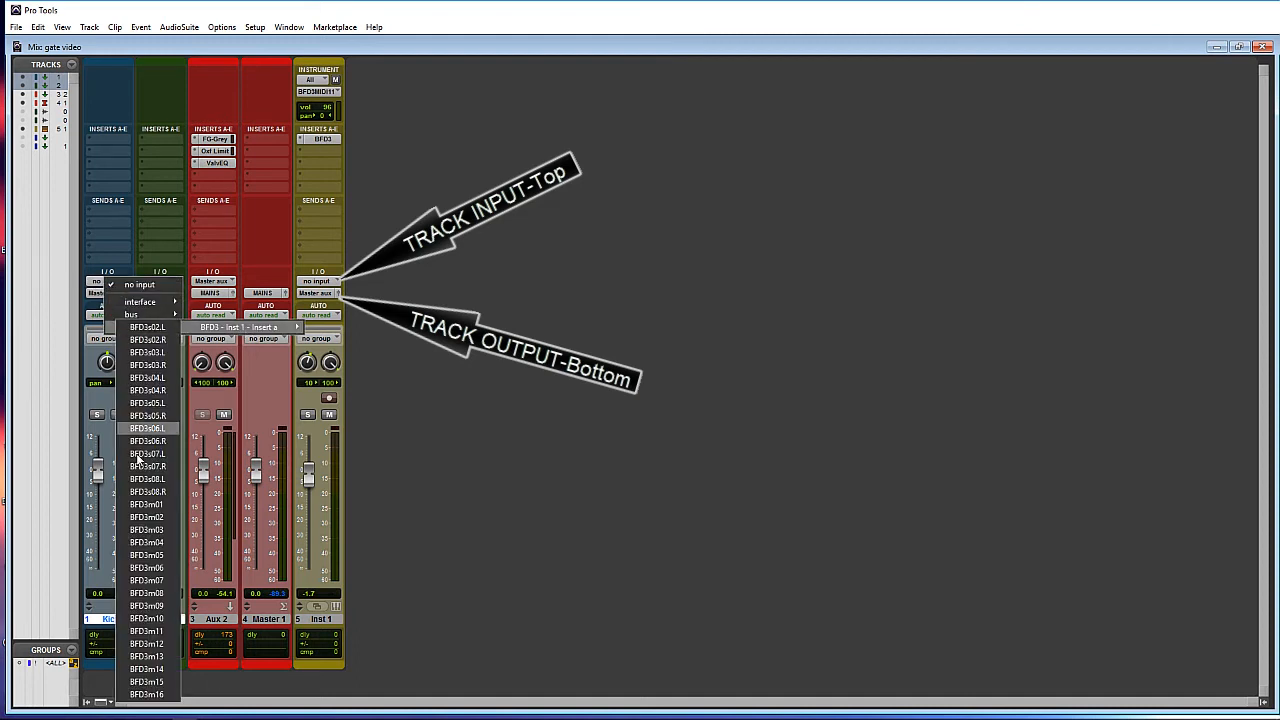
click(147, 504)
click(165, 283)
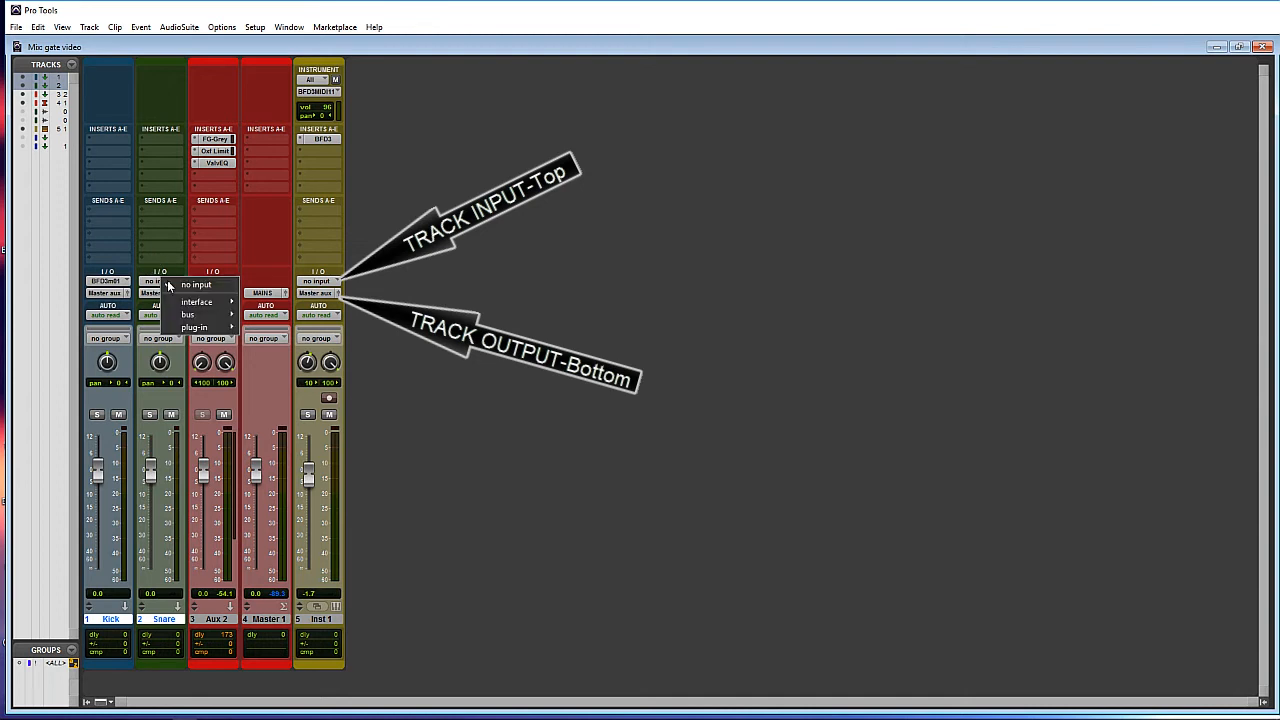
mouse_move(190, 330)
mouse_move(122, 337)
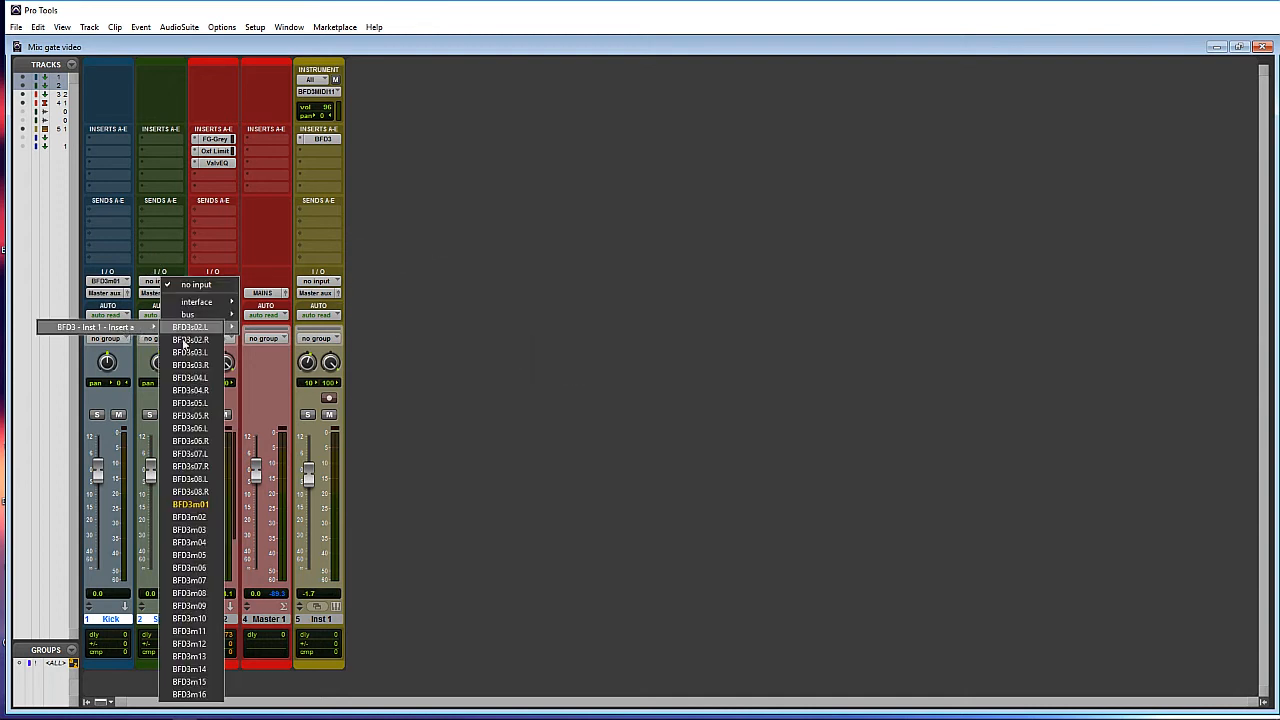
click(190, 517)
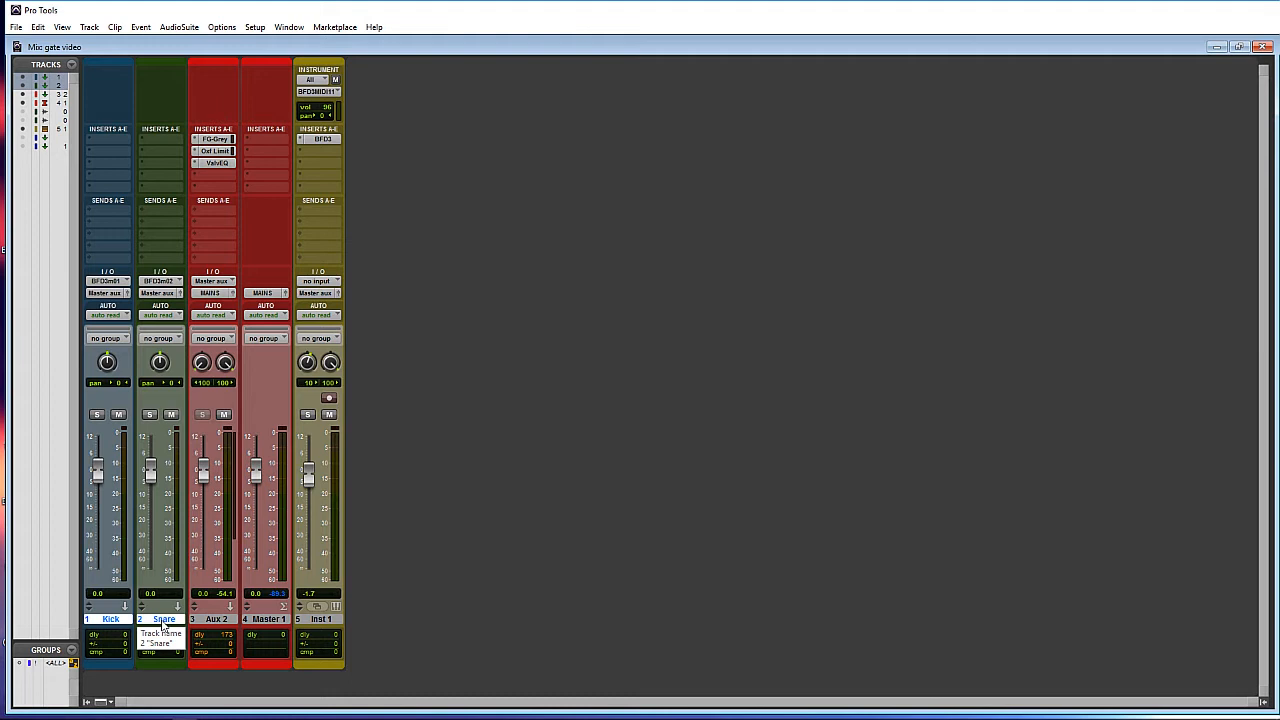
click(104, 293)
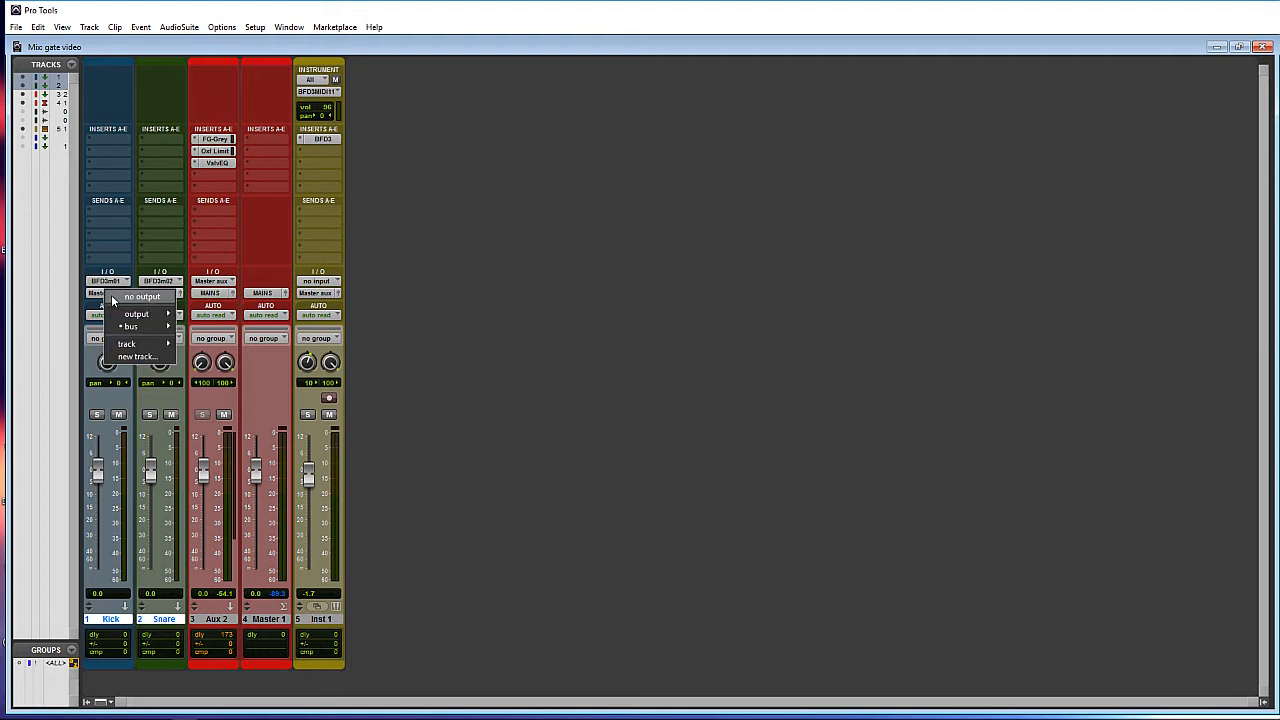
- Route Kick's output to the Kick Aux bus and Snare's output to the Snare Aux bus
mouse_move(127, 326)
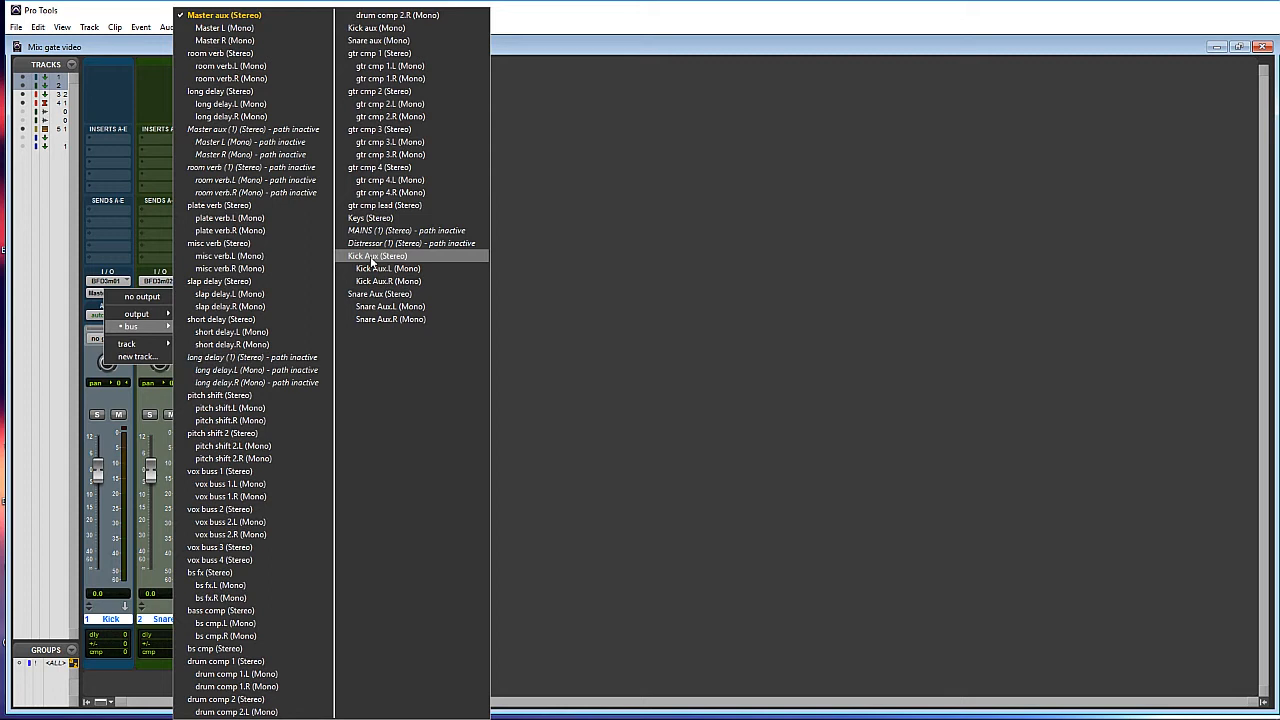
click(372, 260)
click(155, 292)
mouse_move(180, 328)
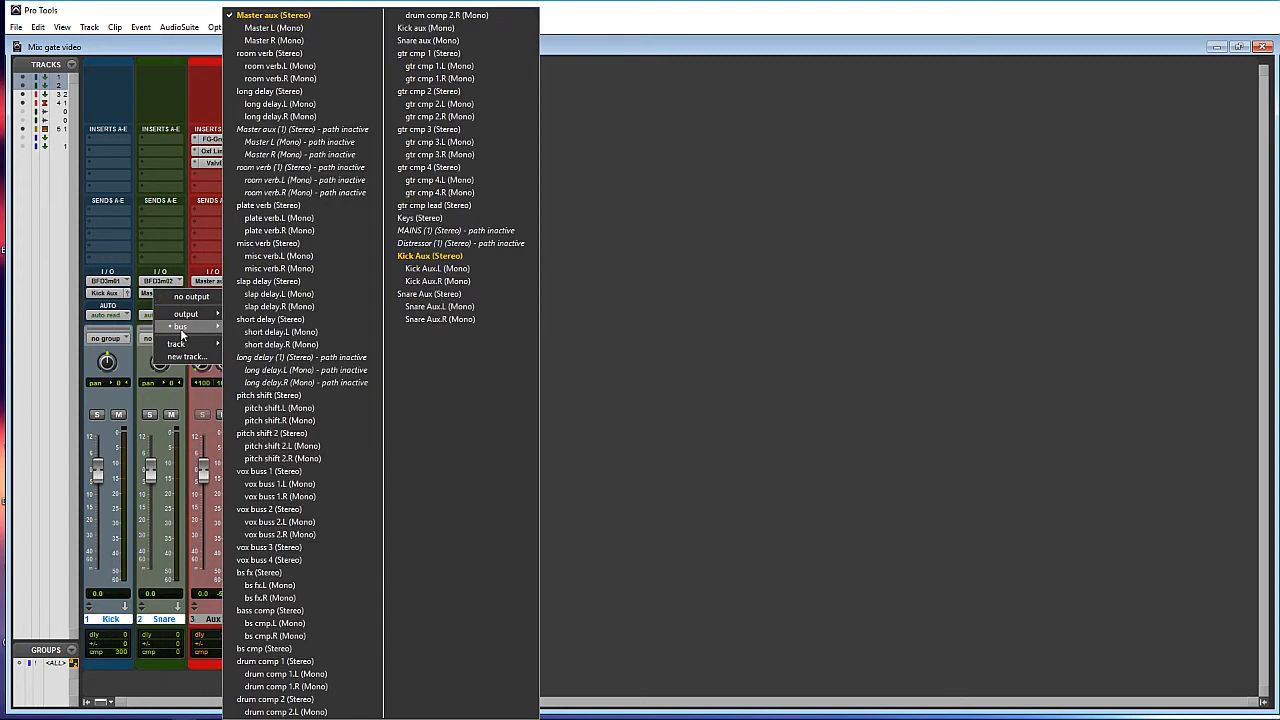
click(414, 296)
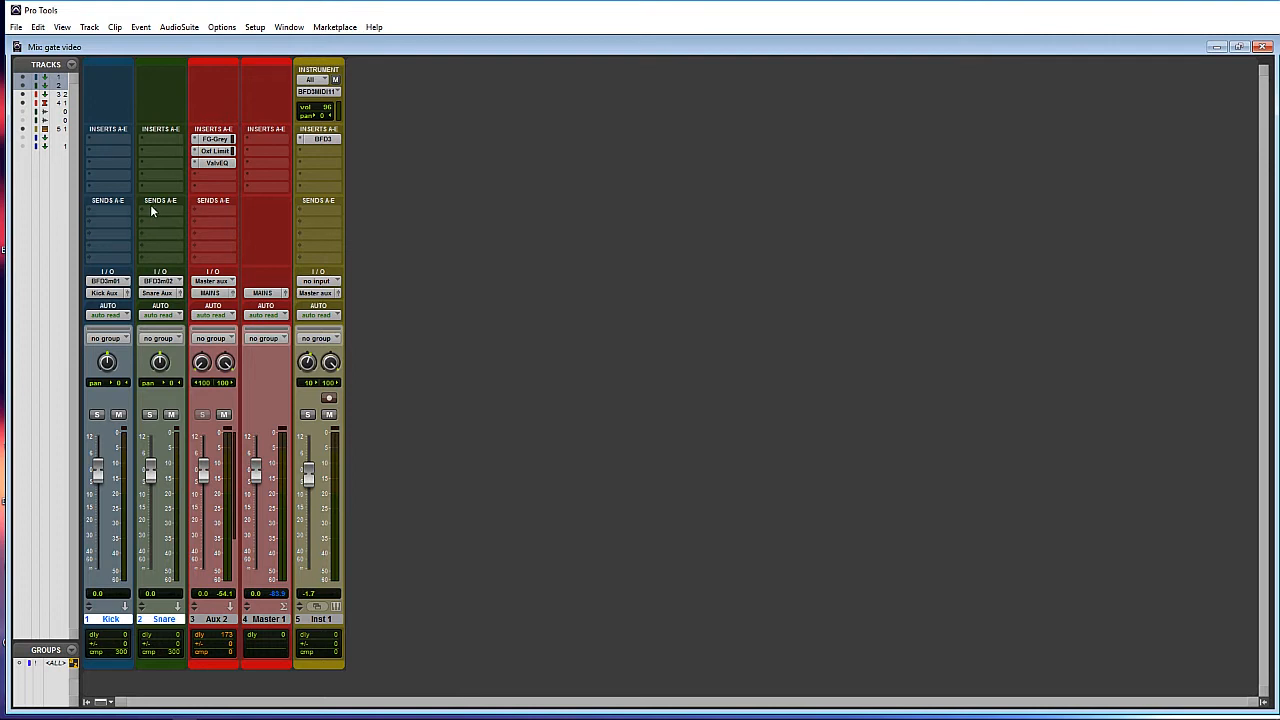
- Add send A from Kick to room verb.L and from Snare to room verb.R at 0.0 dB
click(90, 213)
mouse_move(131, 248)
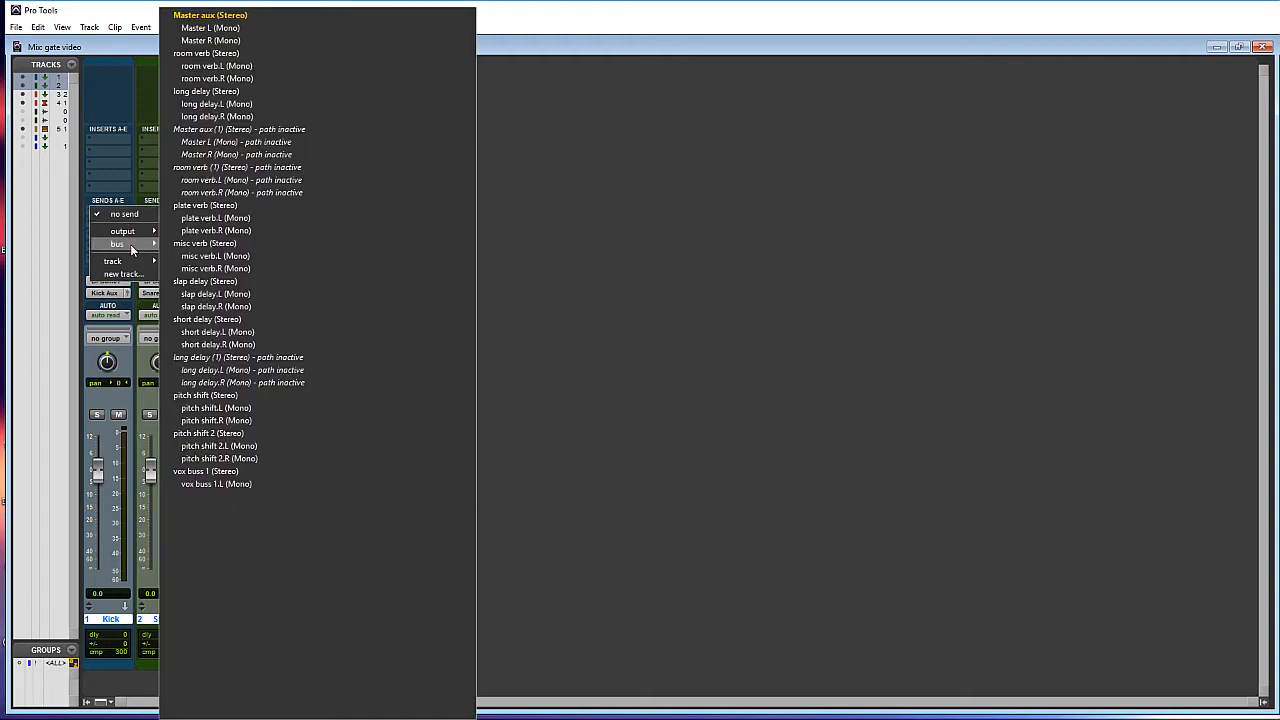
click(224, 65)
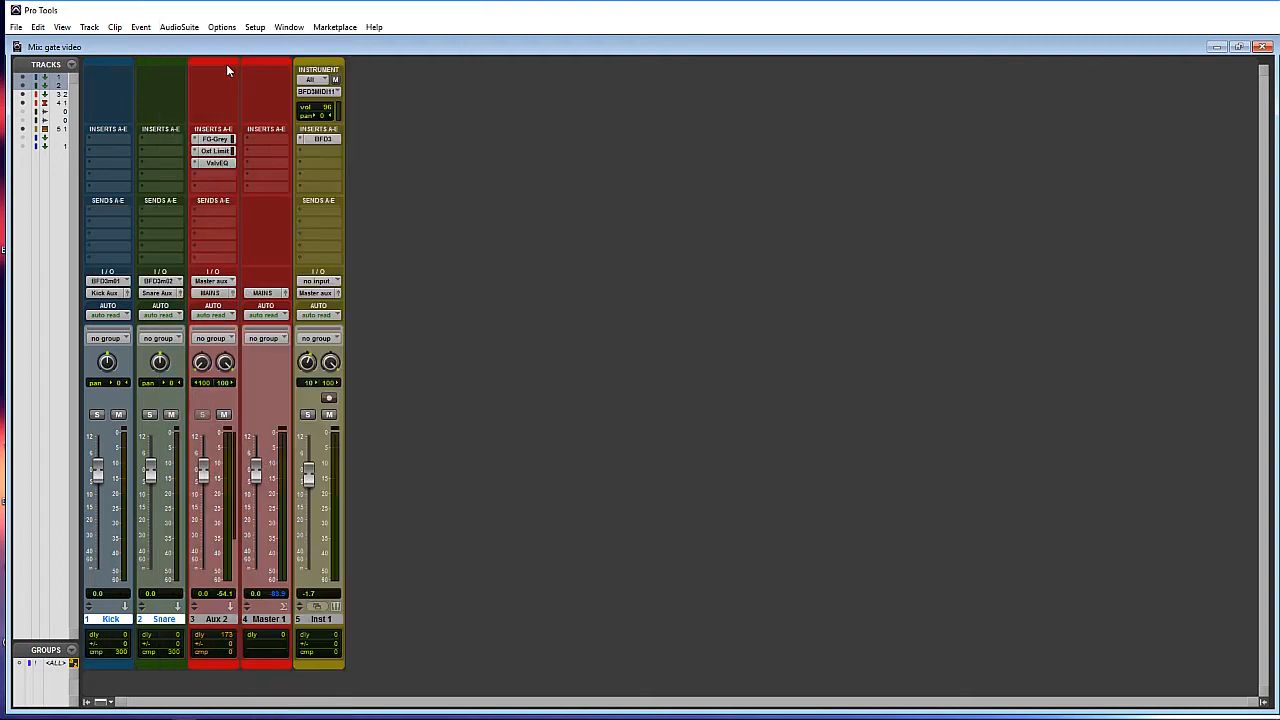
alt+click(390, 383)
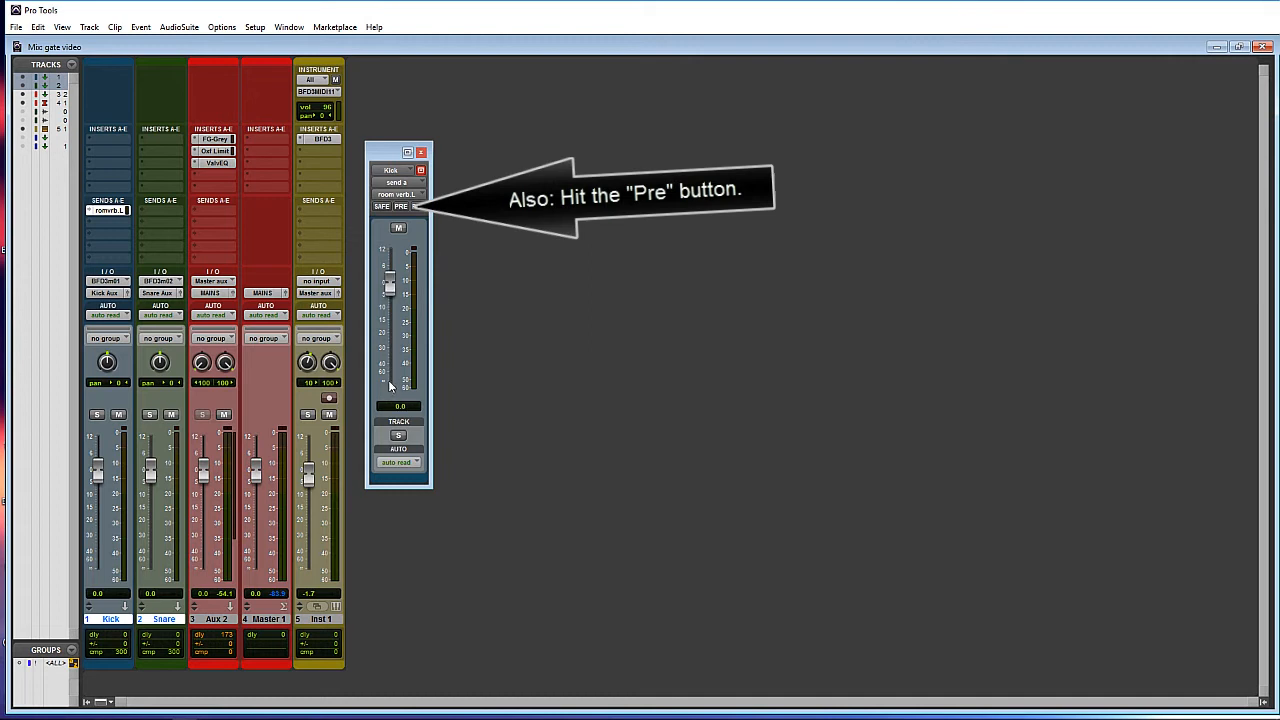
click(148, 213)
mouse_move(170, 246)
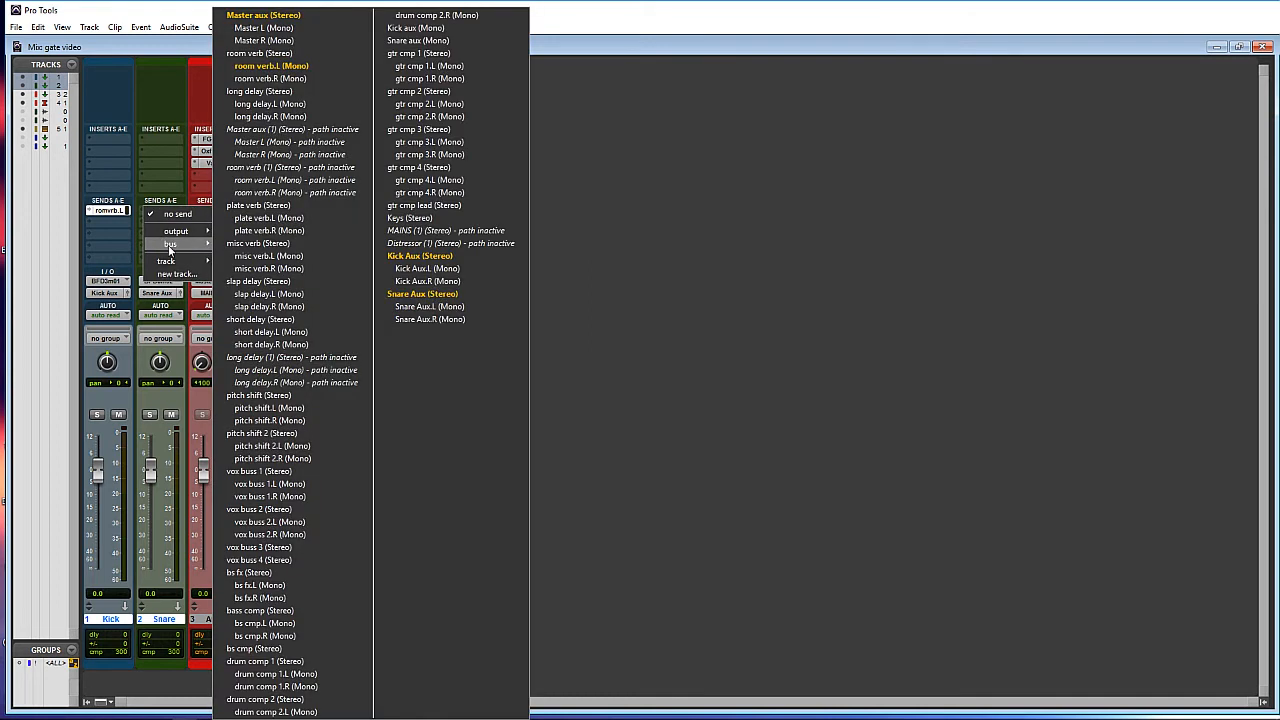
click(271, 79)
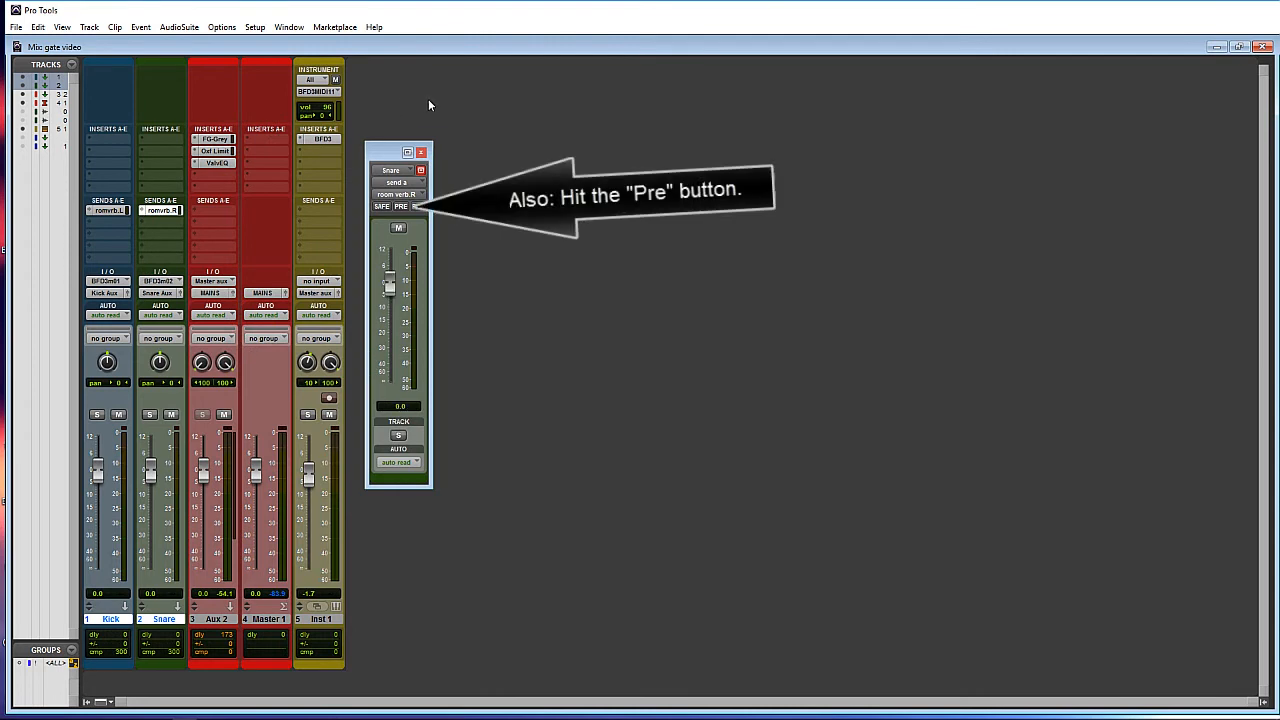
click(421, 152)
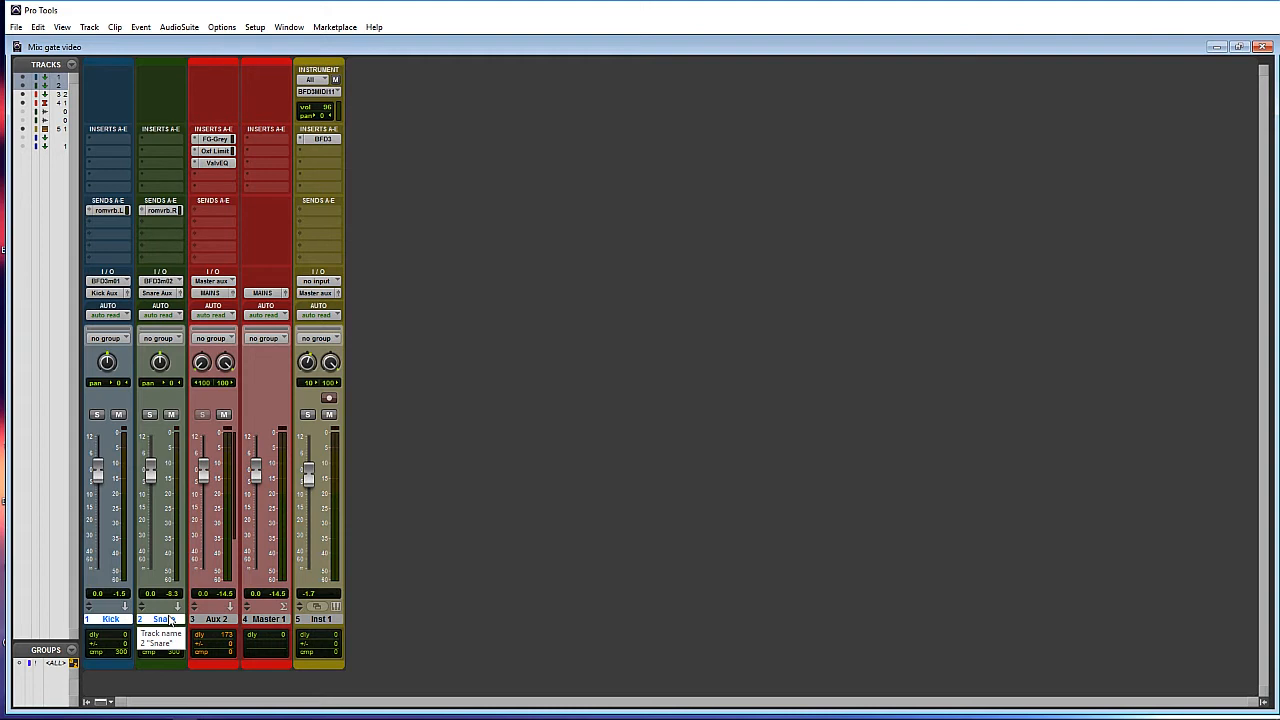
- Create two new stereo Aux Input tracks
key(ctrl+shift+n)
key(ctrl+Right)
key(ctrl+Down)
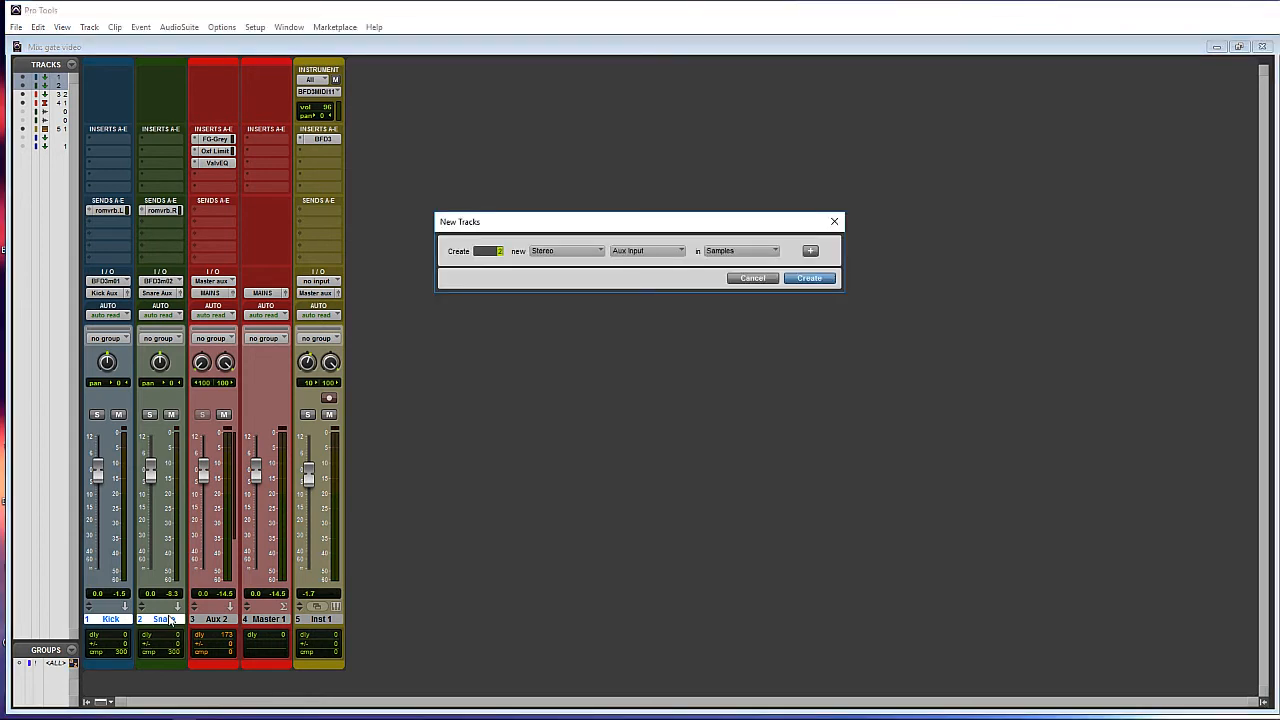
key(Return)
- Name the new tracks Sine and White Ns, placing Sine right after Kick
double_click(216, 619)
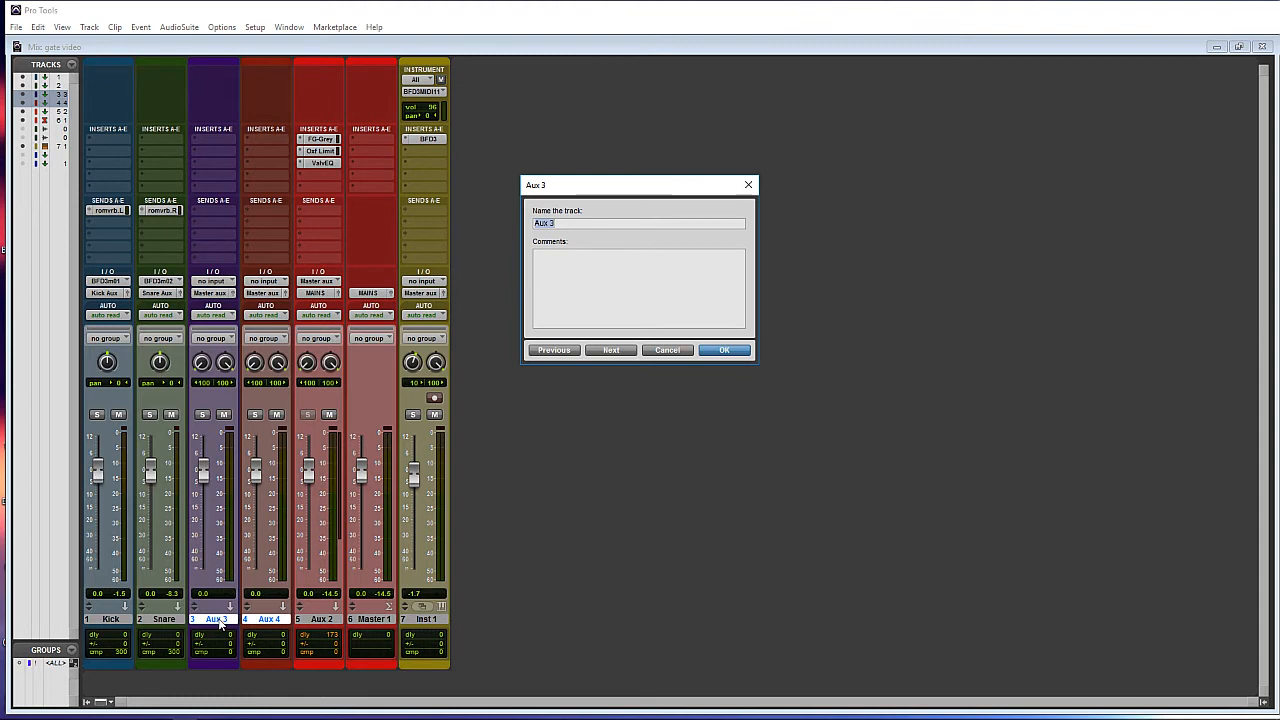
text(Sine)
key(ctrl+Right)
text(White)
click(726, 352)
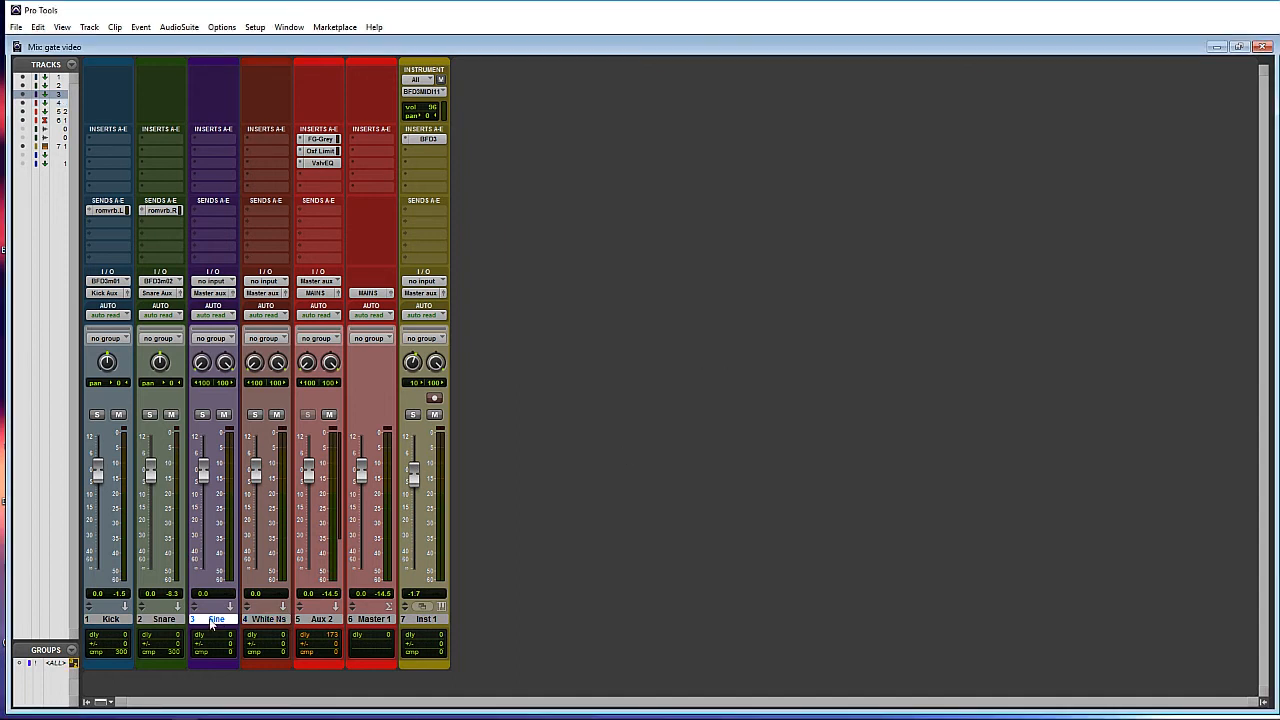
drag(213, 619, 157, 621)
- Colour Kick and Sine green, and Snare and White Ns purple
shift+click(110, 621)
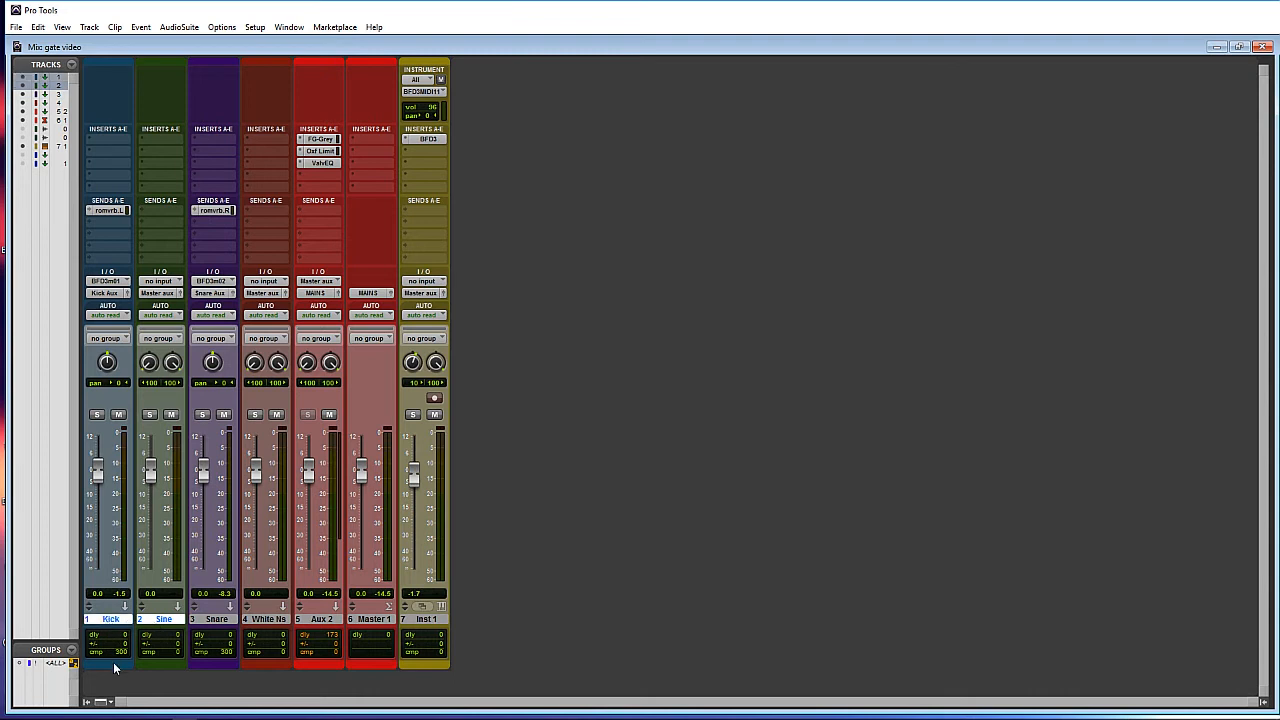
double_click(115, 663)
click(1068, 189)
click(216, 619)
shift+click(268, 619)
double_click(270, 666)
click(756, 256)
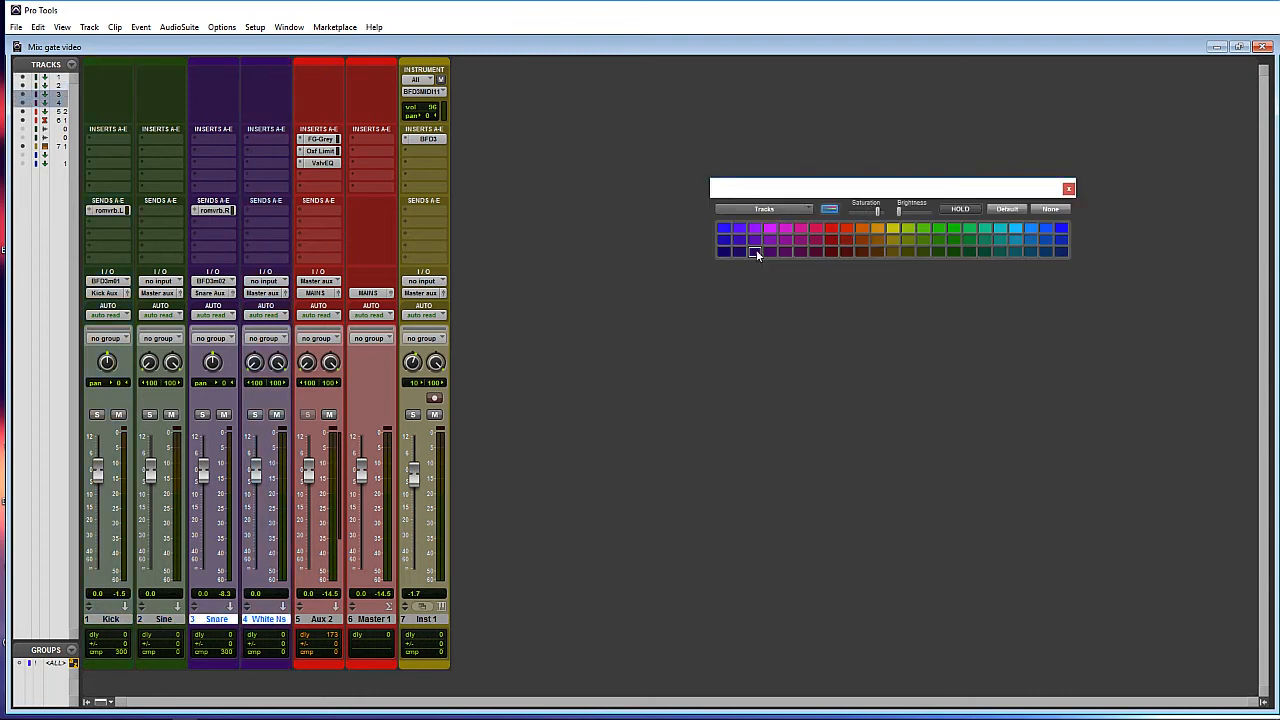
click(1068, 189)
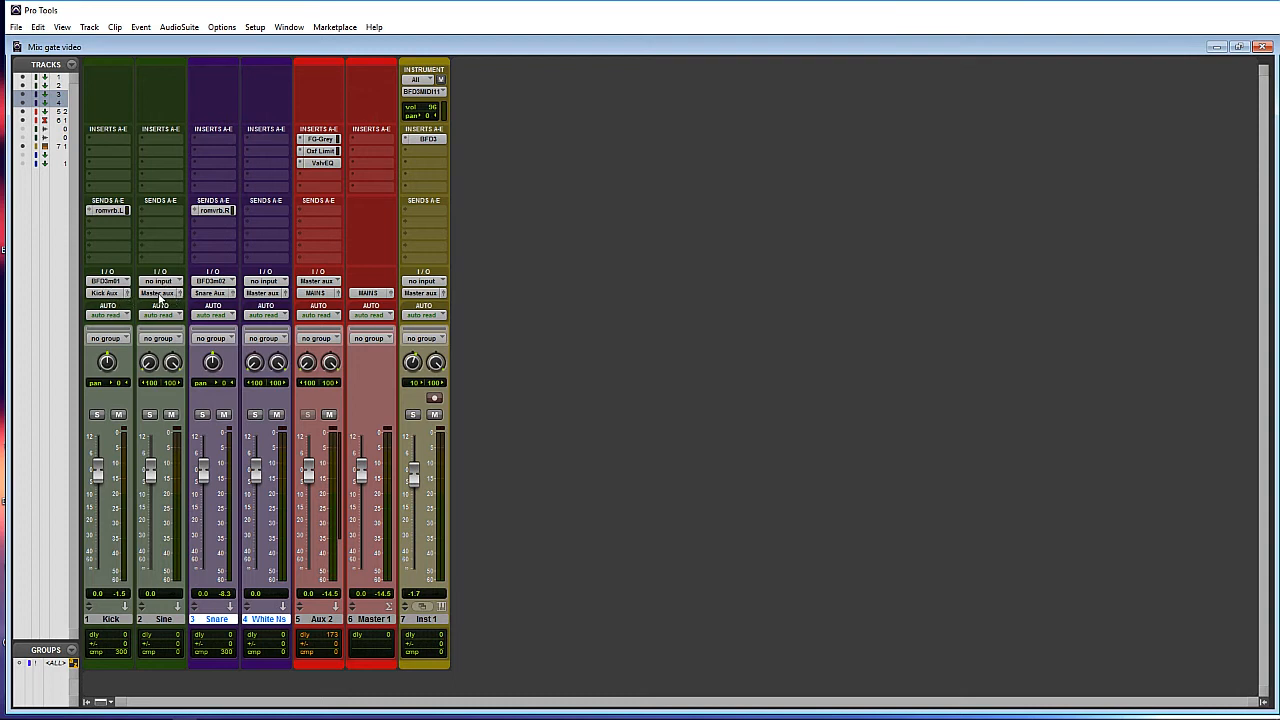
- Route Sine's output to the Kick Aux bus and White Ns to the Snare Aux bus
click(155, 294)
mouse_move(185, 327)
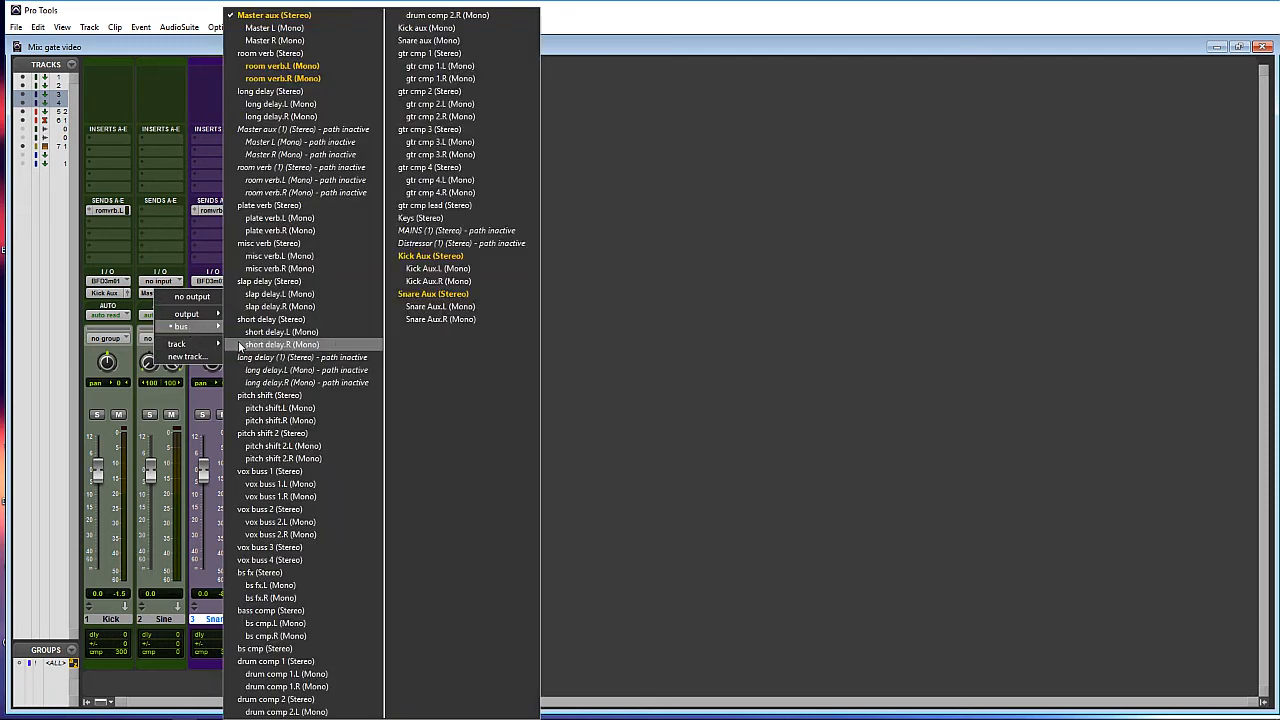
click(440, 291)
click(265, 293)
mouse_move(305, 328)
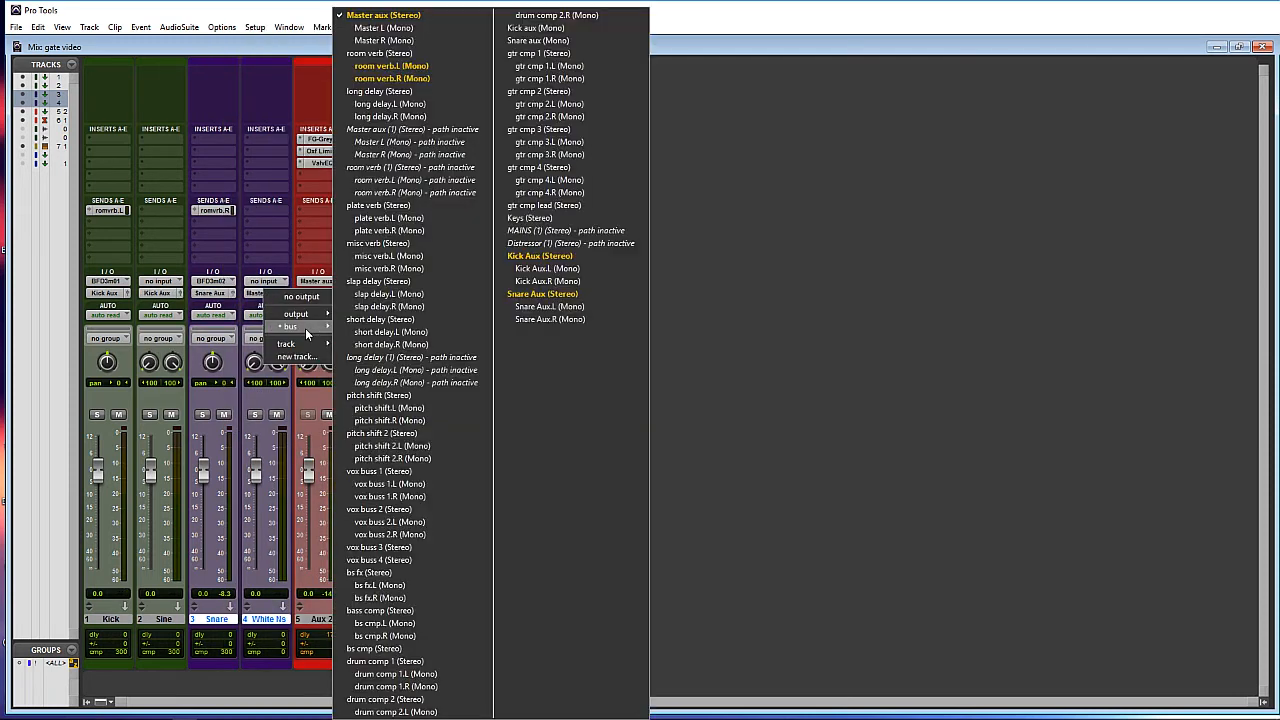
click(508, 293)
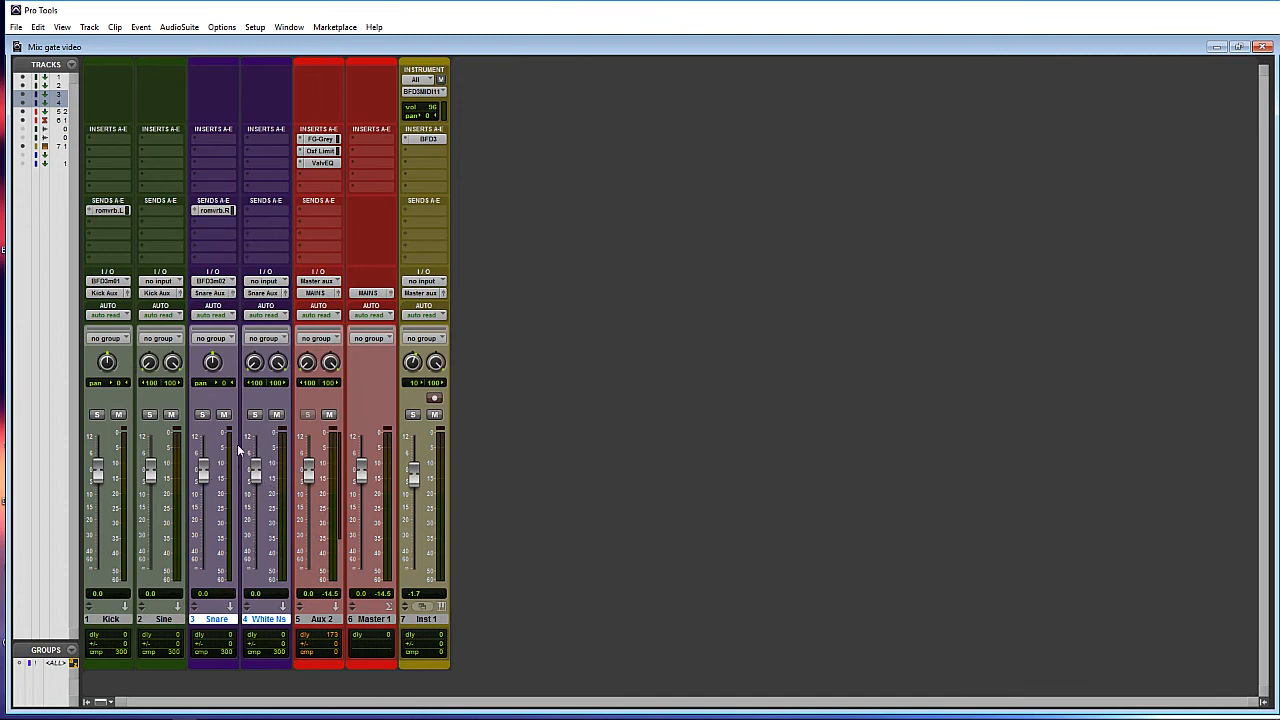
- Pull the White Ns and Sine volume faders down to -∞
drag(256, 468, 256, 572)
drag(152, 481, 150, 570)
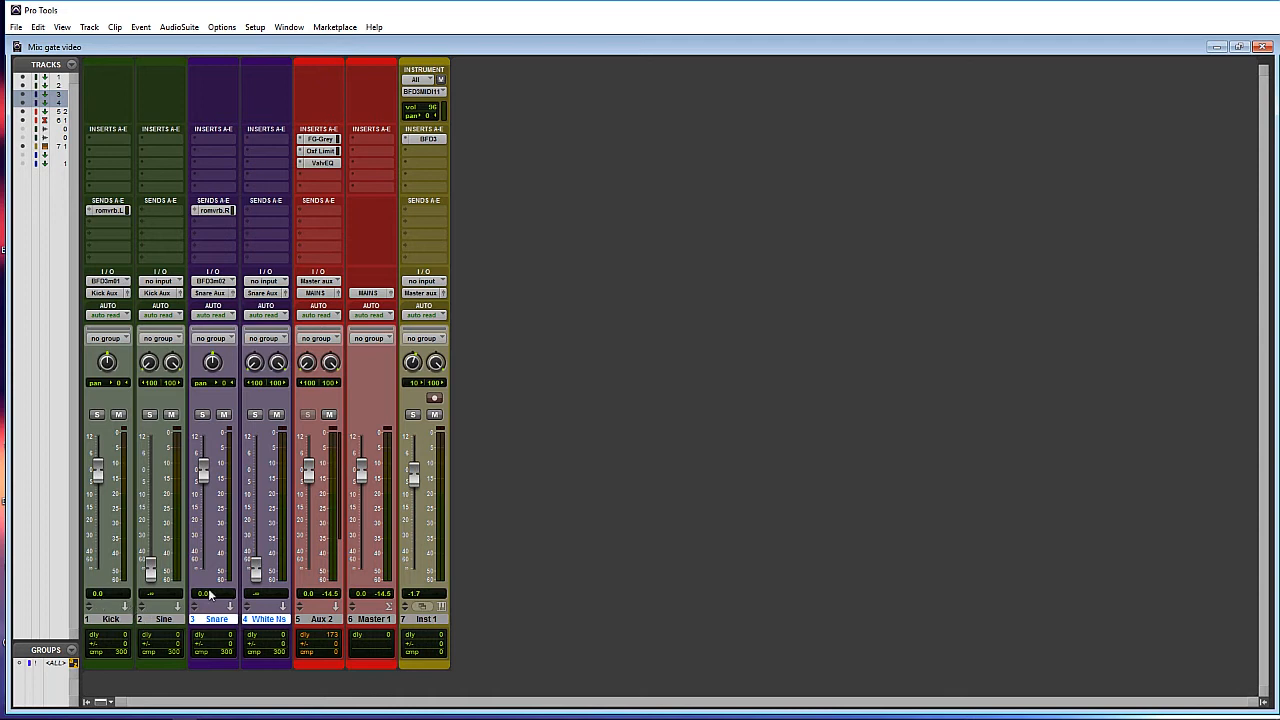
click(270, 620)
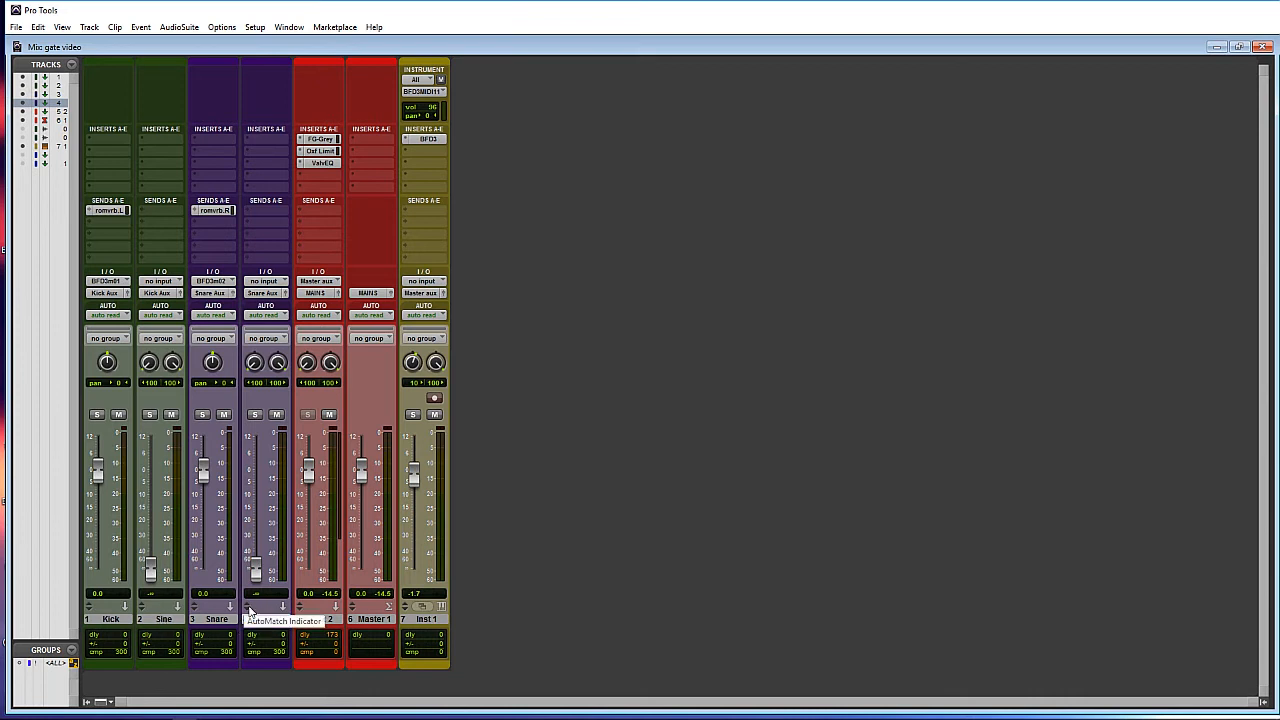
- Add two more stereo Aux Input tracks
key(ctrl+shift+n)
key(ctrl+Right)
key(ctrl+Down)
key(Return)
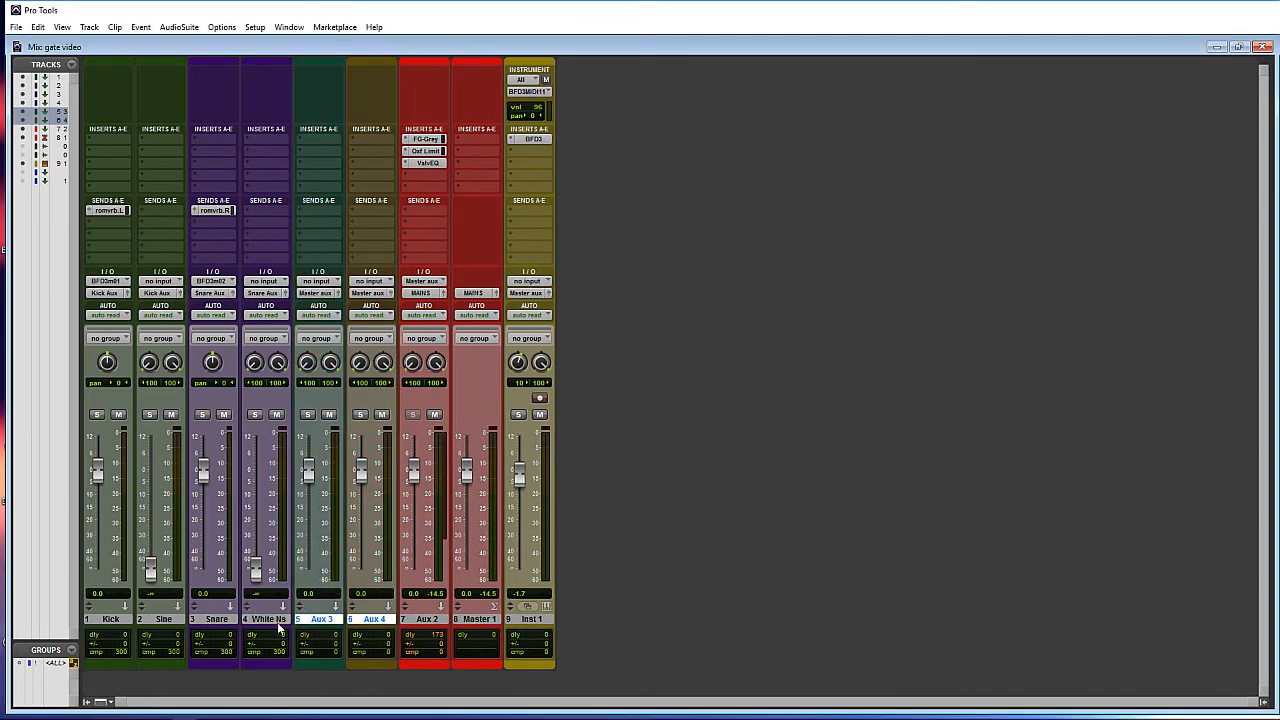
- Name them Kick aux and Snare aux and move Kick aux right after Sine
double_click(316, 620)
text(K)
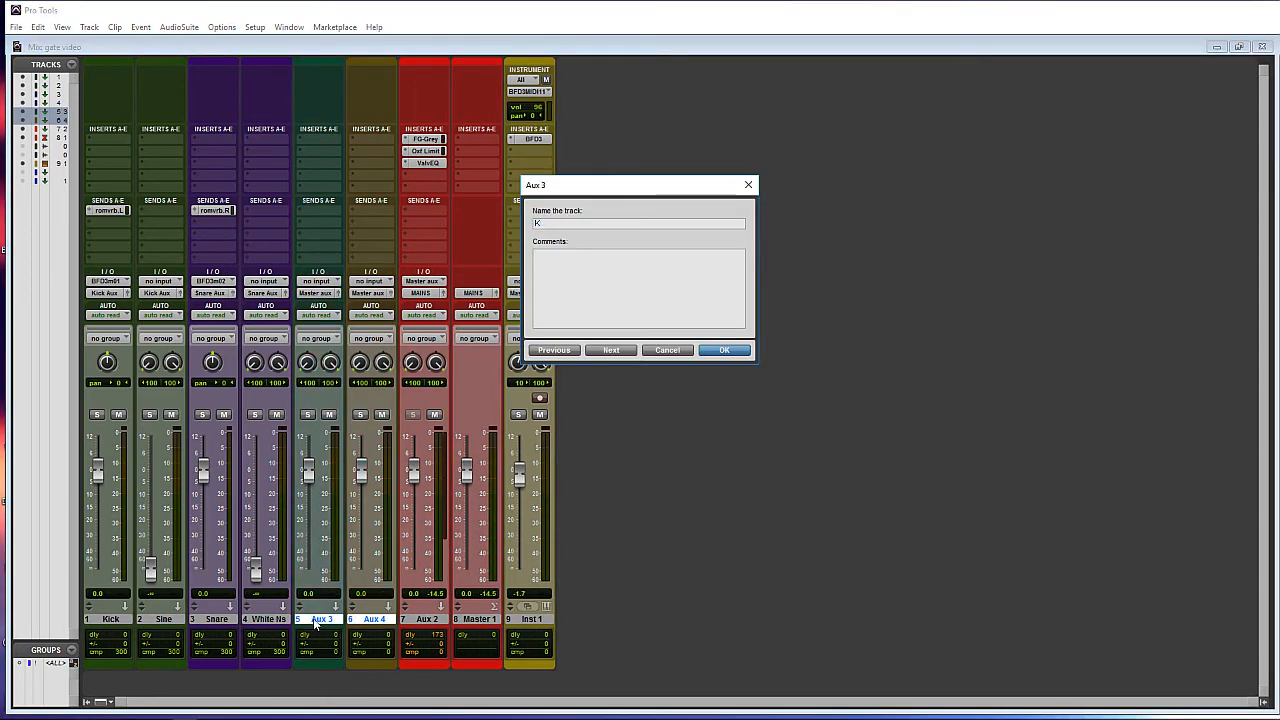
text(ick aux)
key(ctrl+Right)
text(Snare aux)
key(Return)
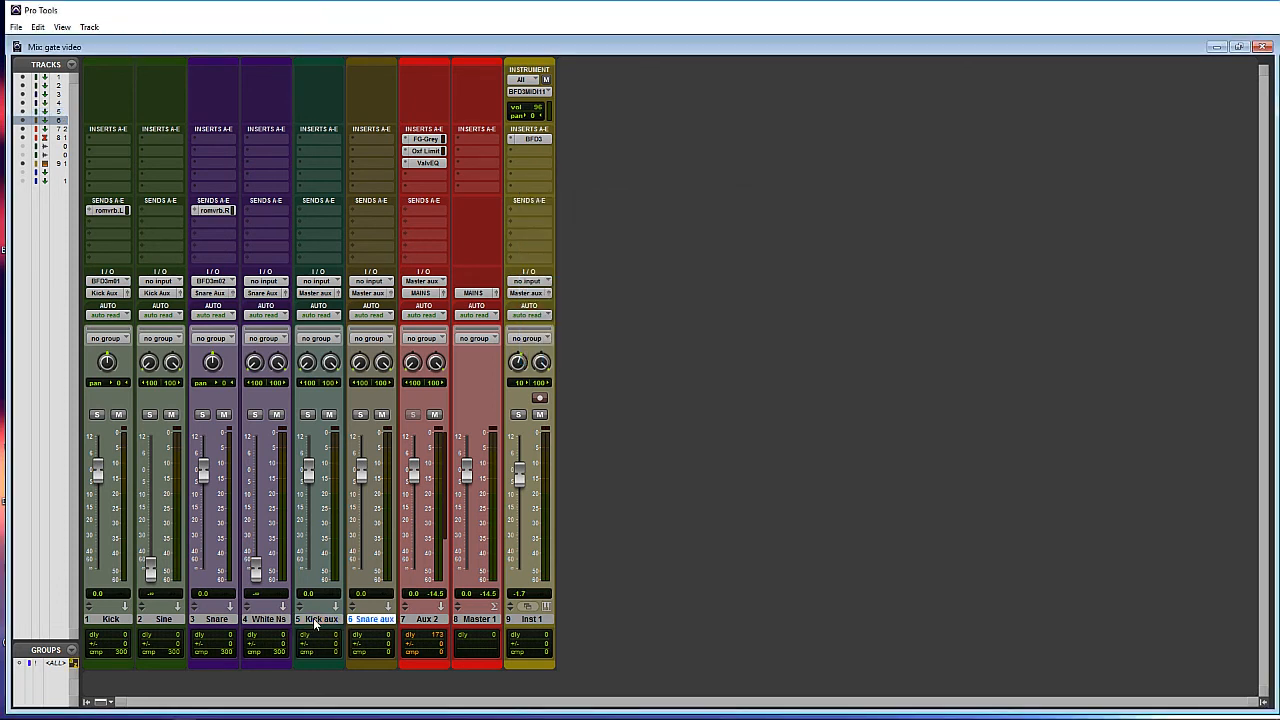
drag(314, 619, 197, 622)
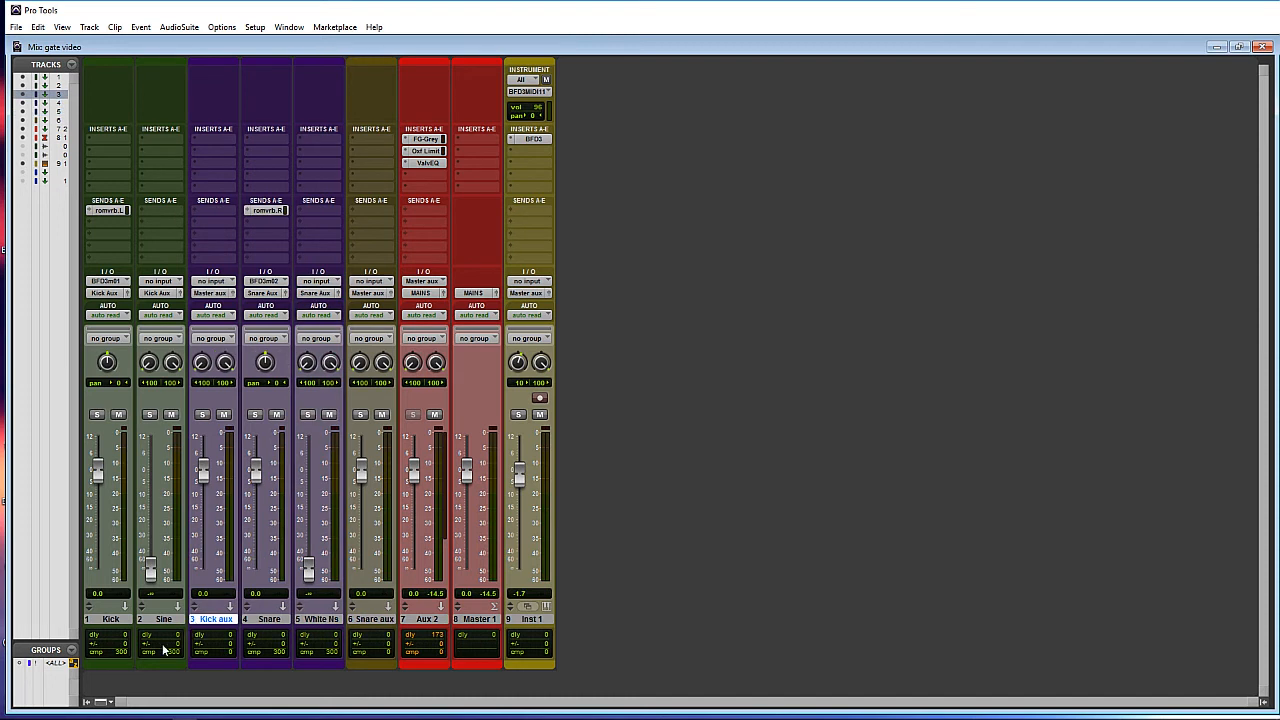
- Make the Kick aux strip green to match Sine
click(160, 622)
double_click(165, 668)
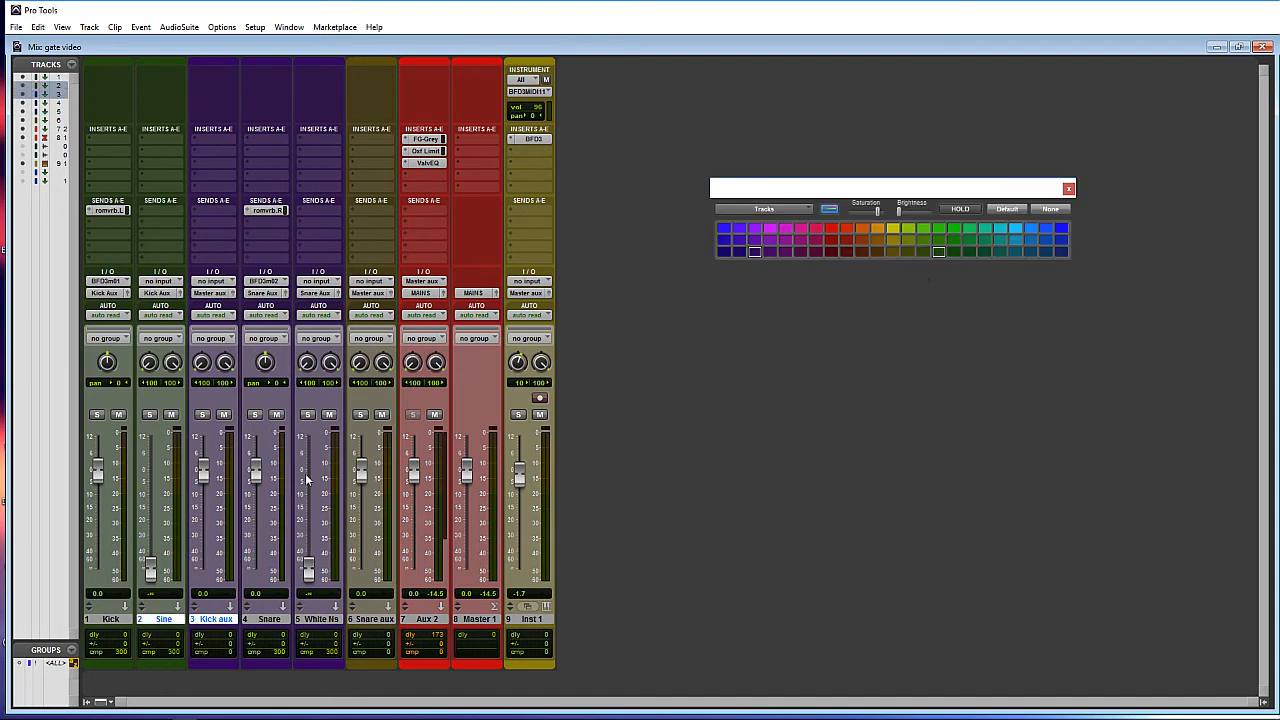
click(936, 252)
- Colour Snare aux purple to match Snare and White Ns
click(265, 619)
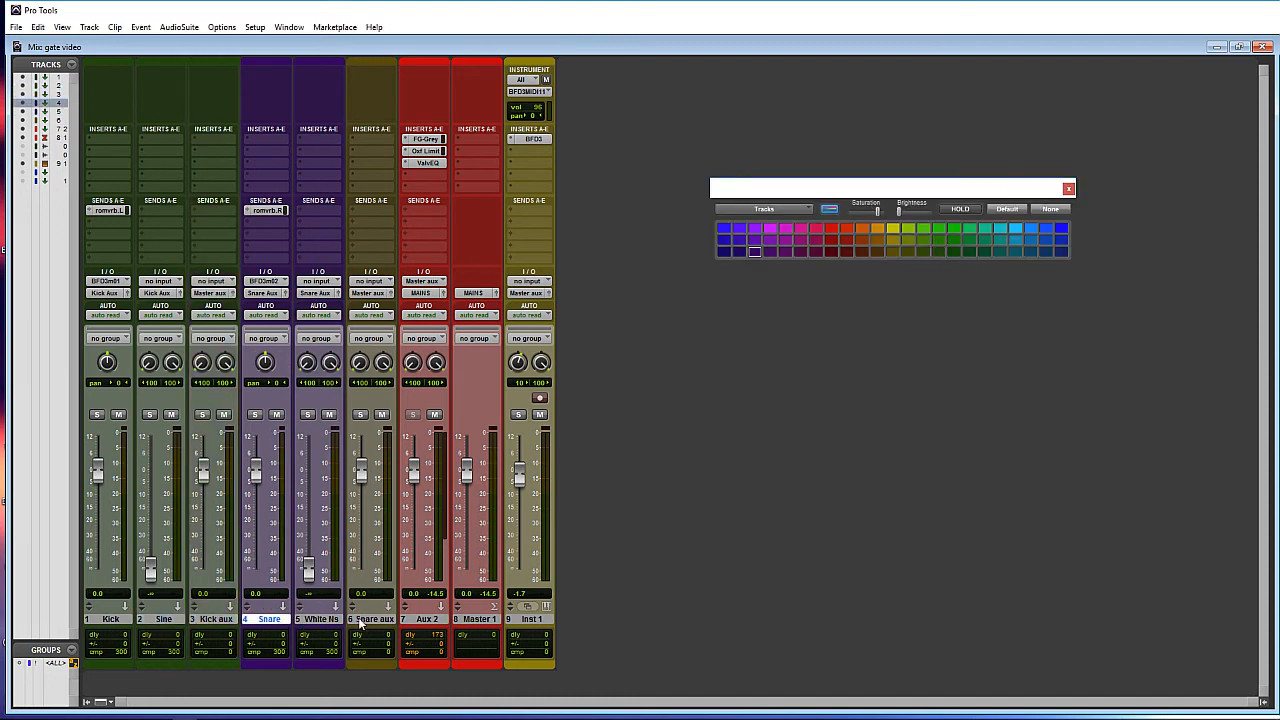
shift+click(368, 619)
click(754, 250)
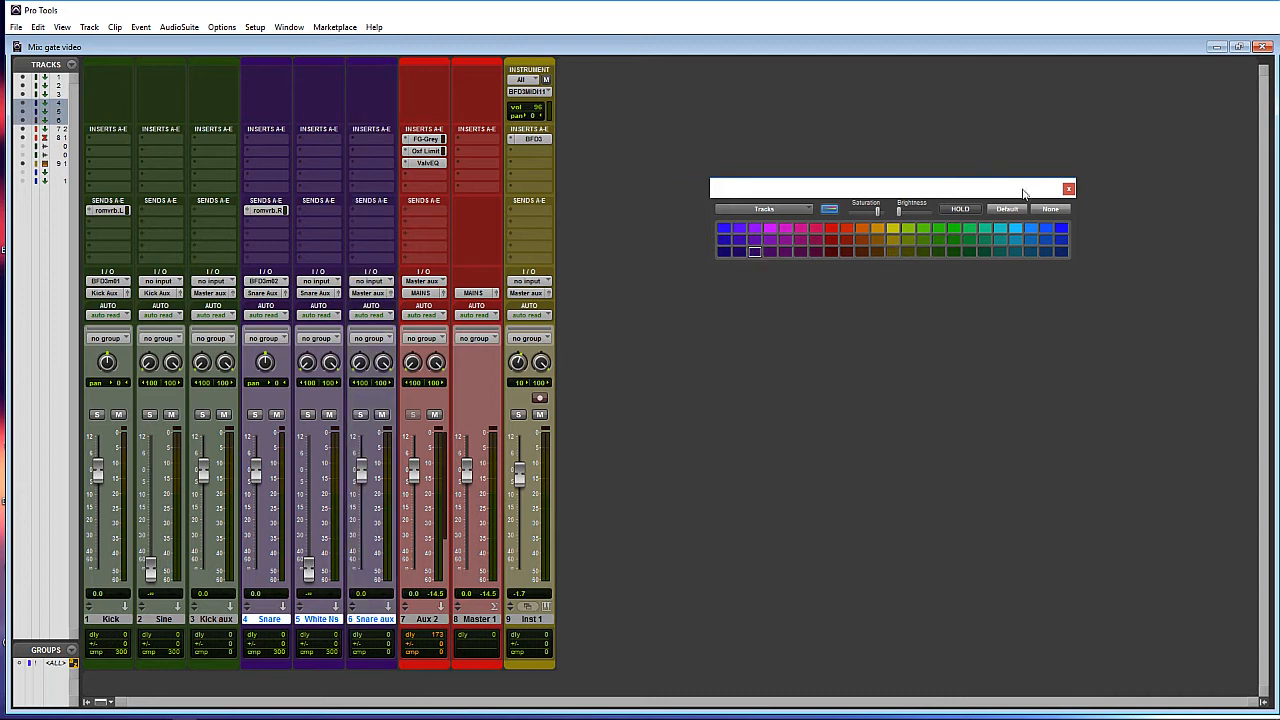
click(1069, 188)
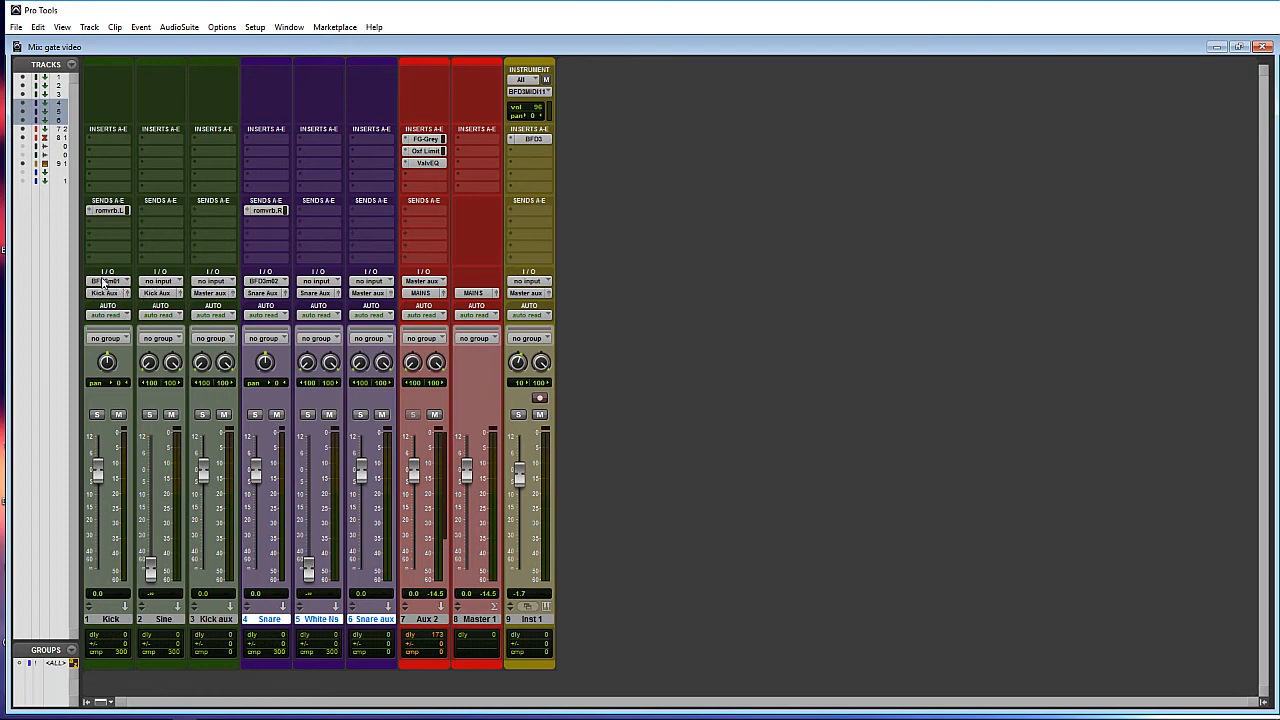
click(213, 282)
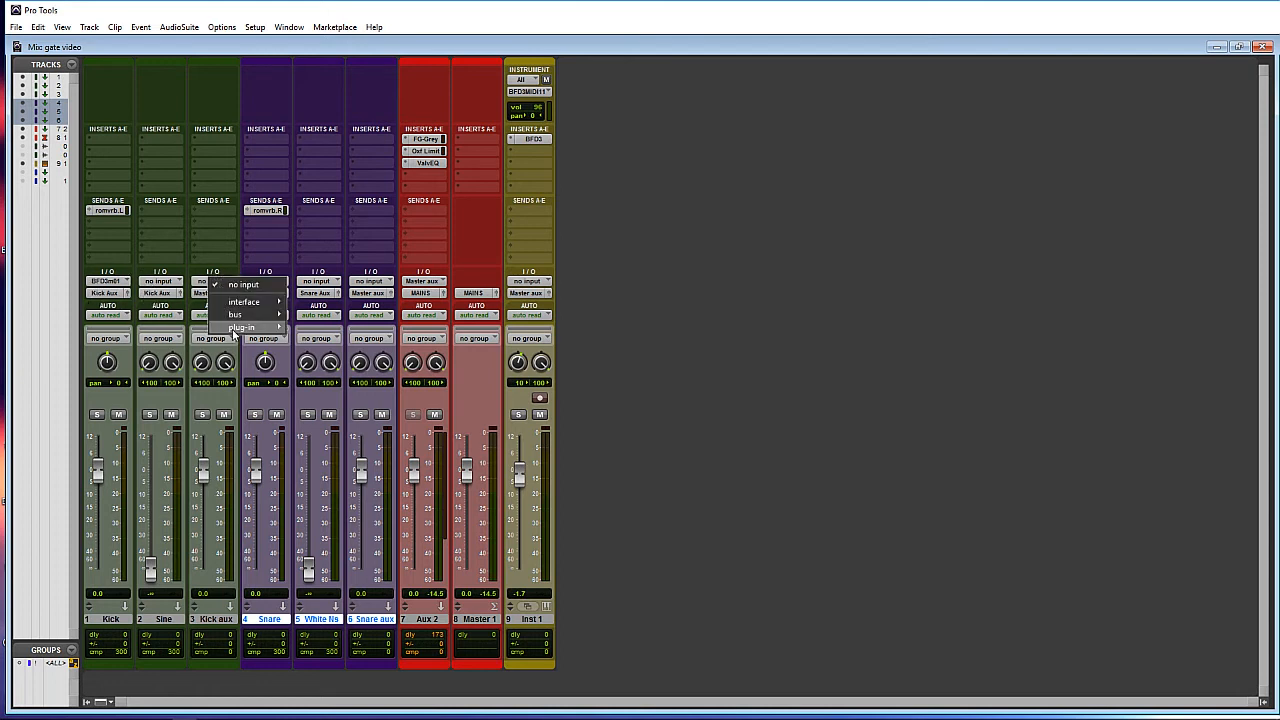
- Feed Kick aux from the Kick Aux bus and Snare aux from the Snare Aux bus
mouse_move(234, 315)
click(91, 681)
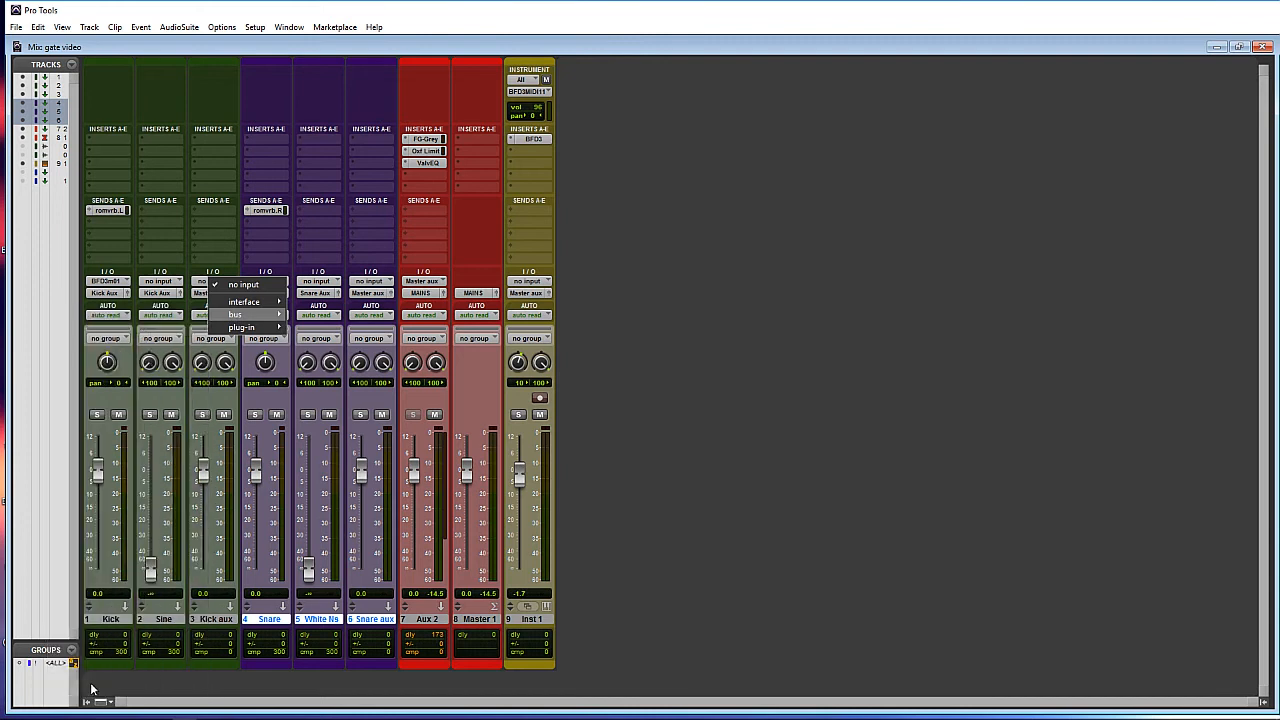
click(368, 283)
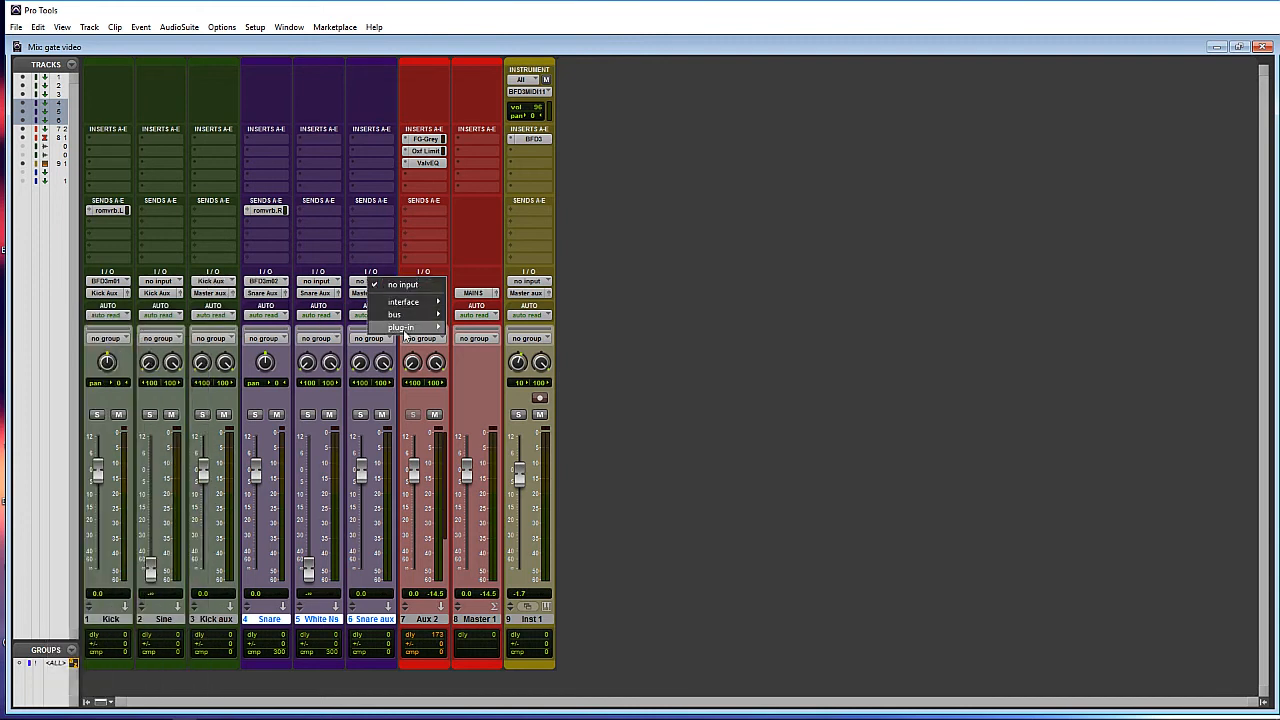
mouse_move(400, 323)
click(262, 694)
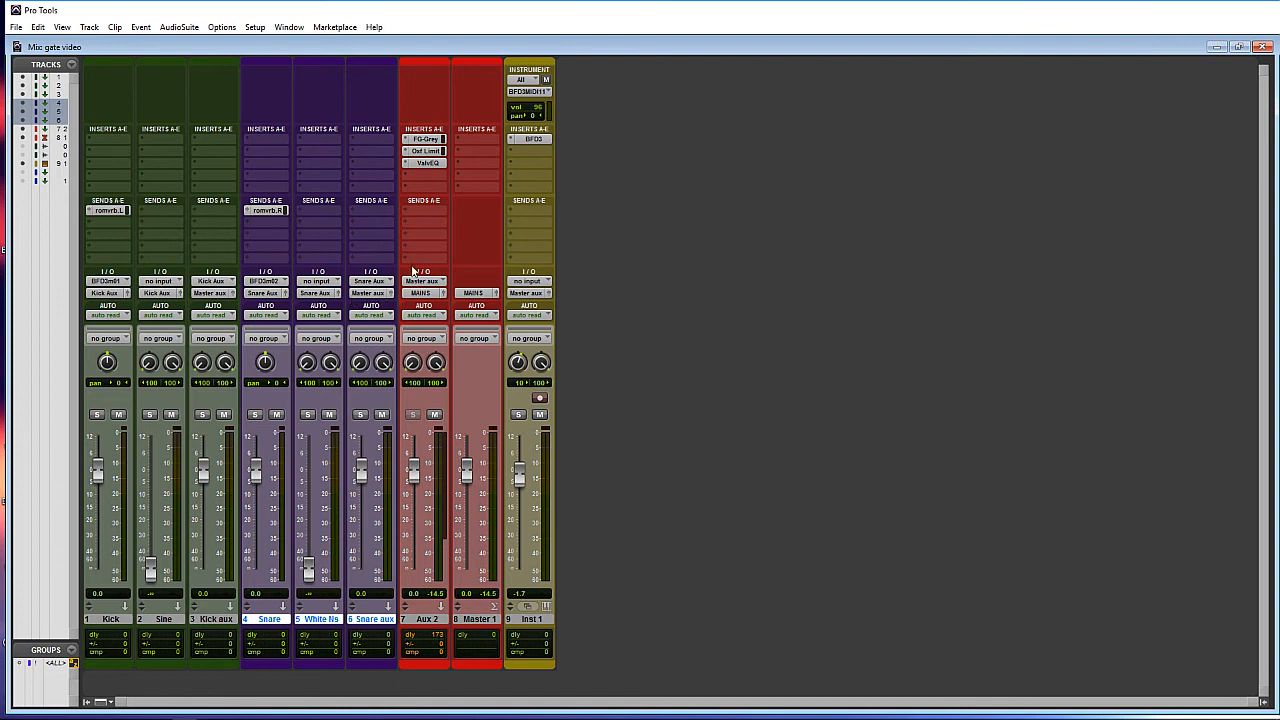
- Switch the track selection between Sine and White Ns, ending on Sine
click(158, 621)
click(322, 621)
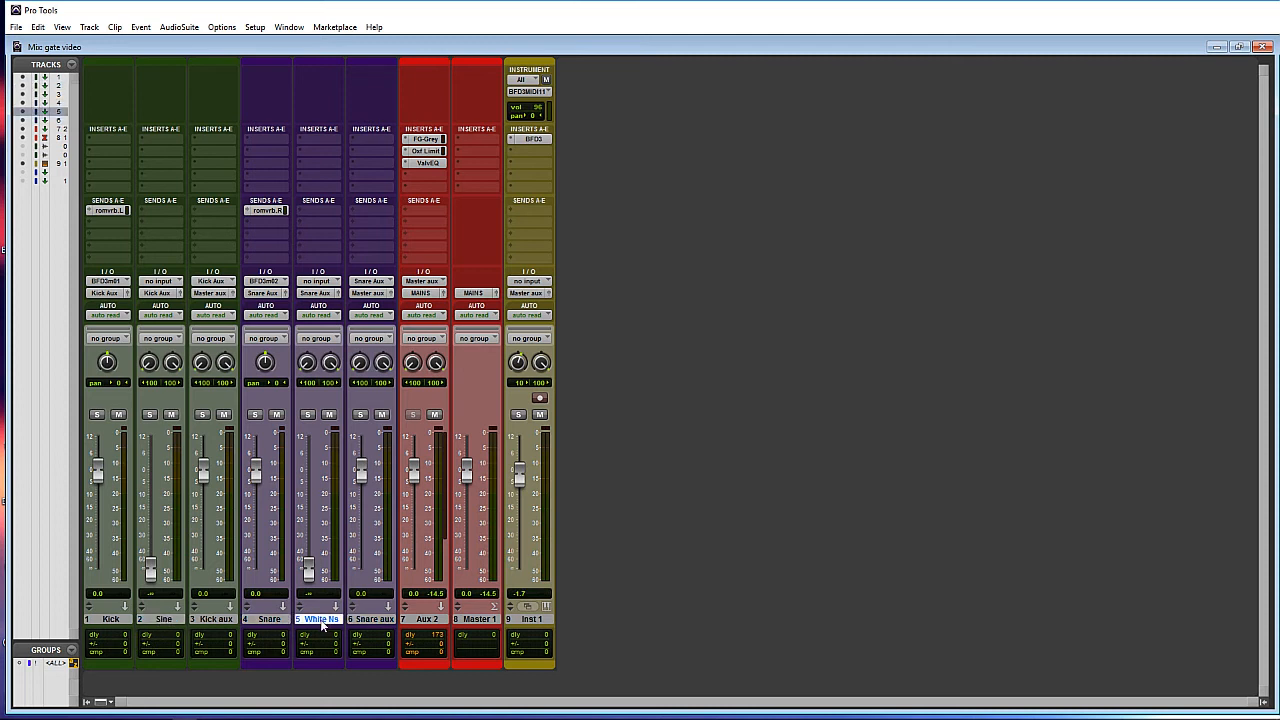
click(161, 620)
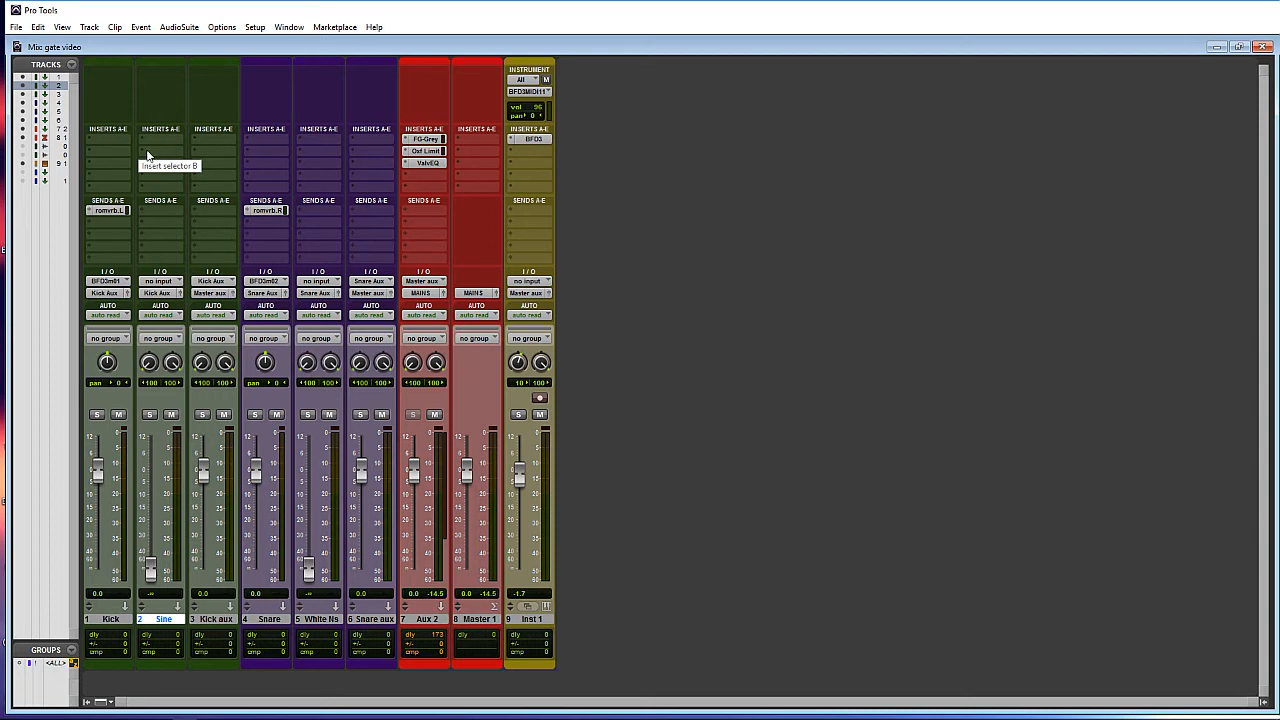
- Insert a stereo Avid Dyn3 Expander/Gate on the Sine track's insert A
click(145, 150)
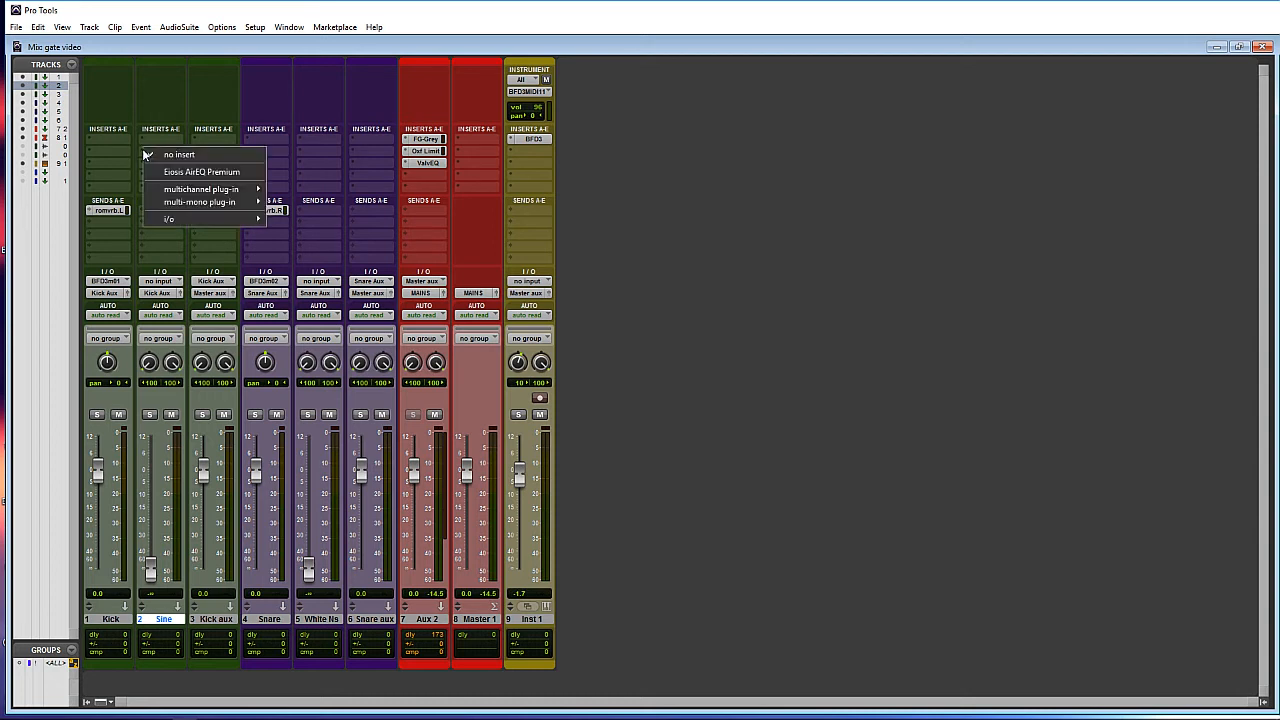
mouse_move(202, 189)
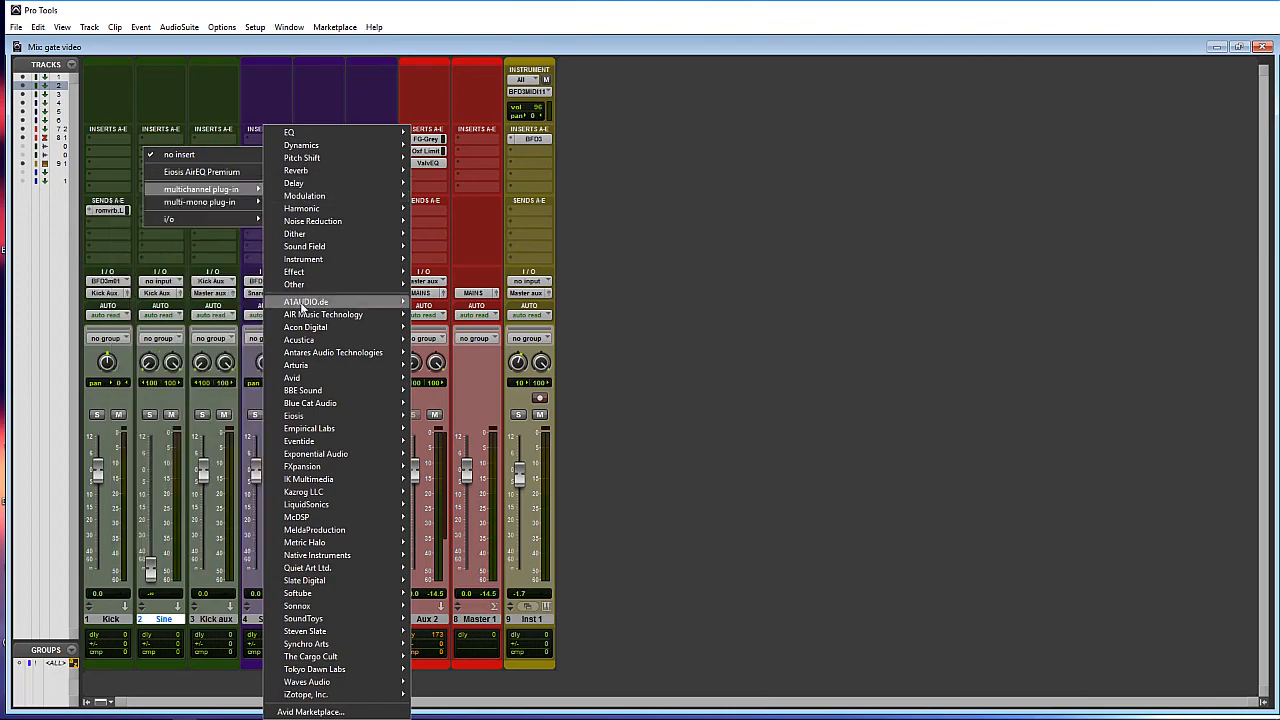
mouse_move(300, 377)
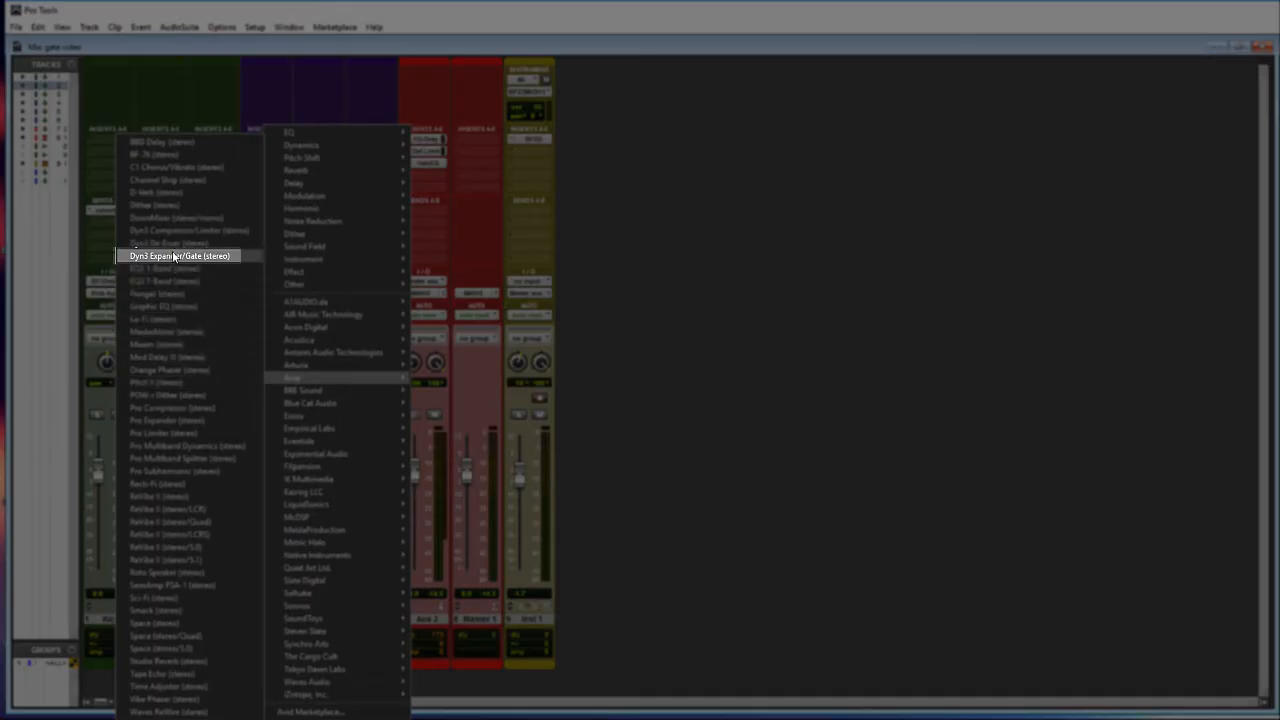
click(190, 256)
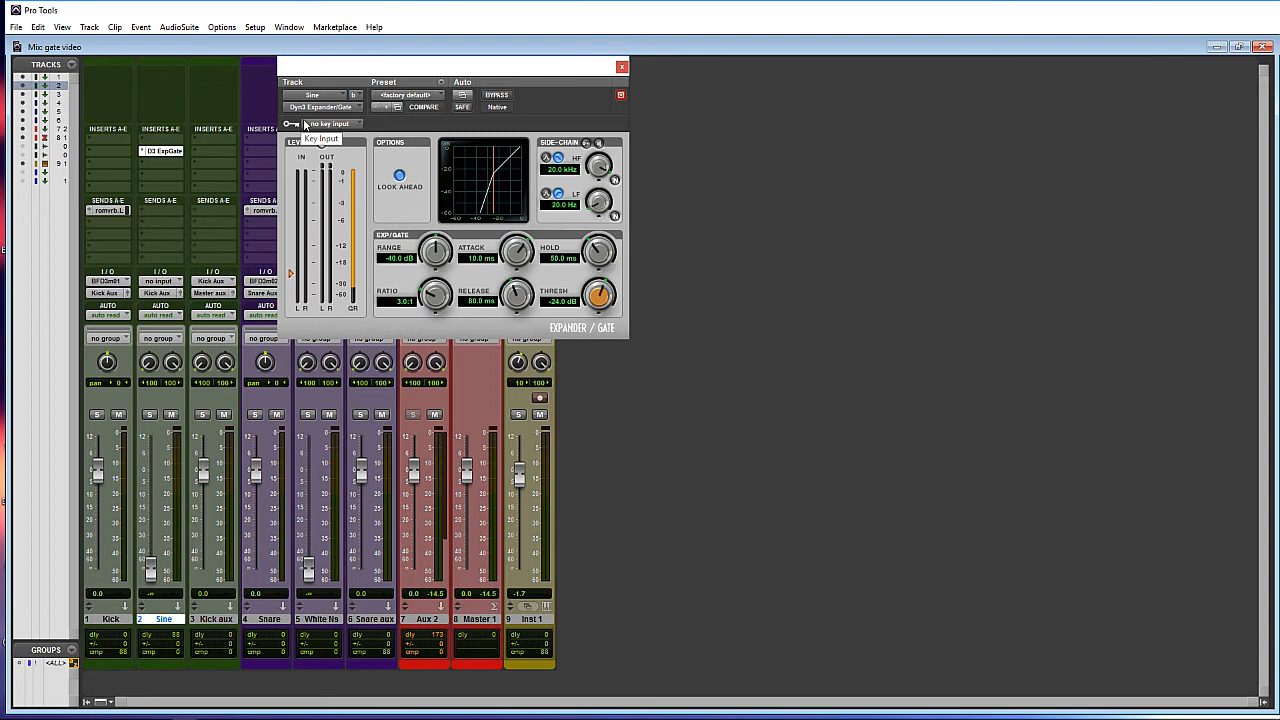
- Close the Kick room reverb send window and key the Sine gate from the room verb.L bus
click(106, 211)
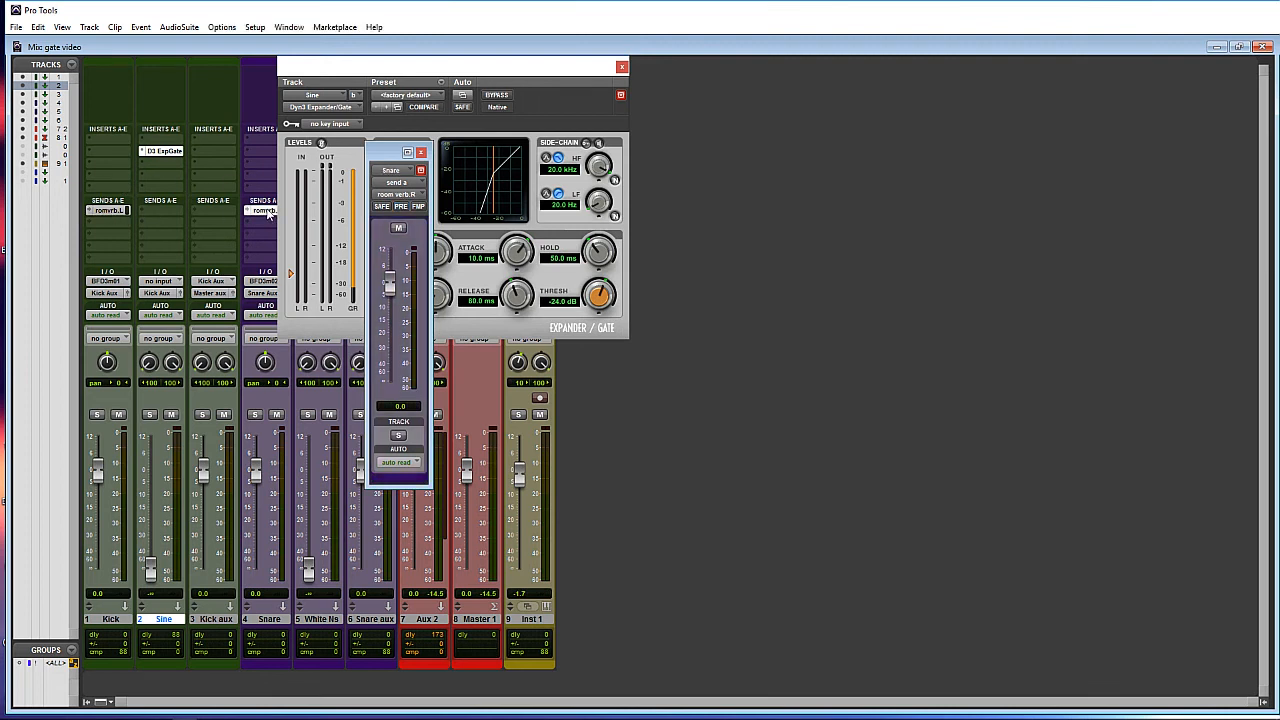
click(100, 211)
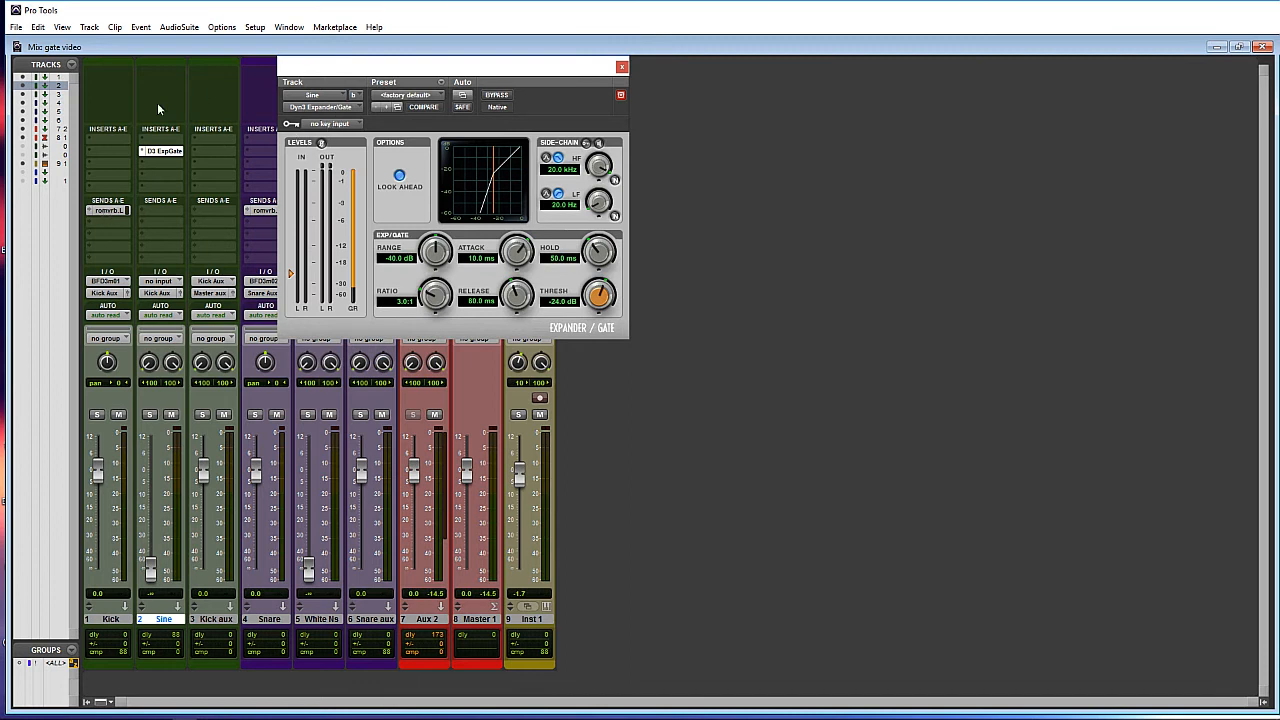
click(331, 126)
mouse_move(358, 157)
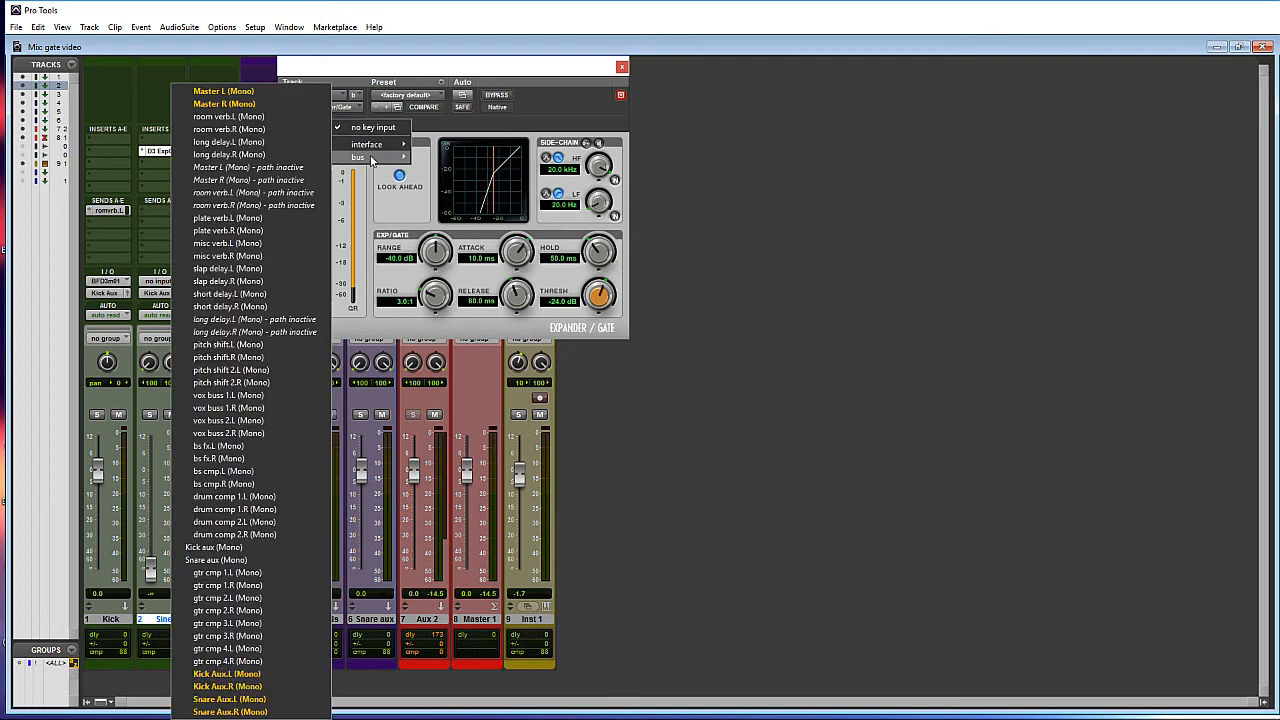
click(214, 121)
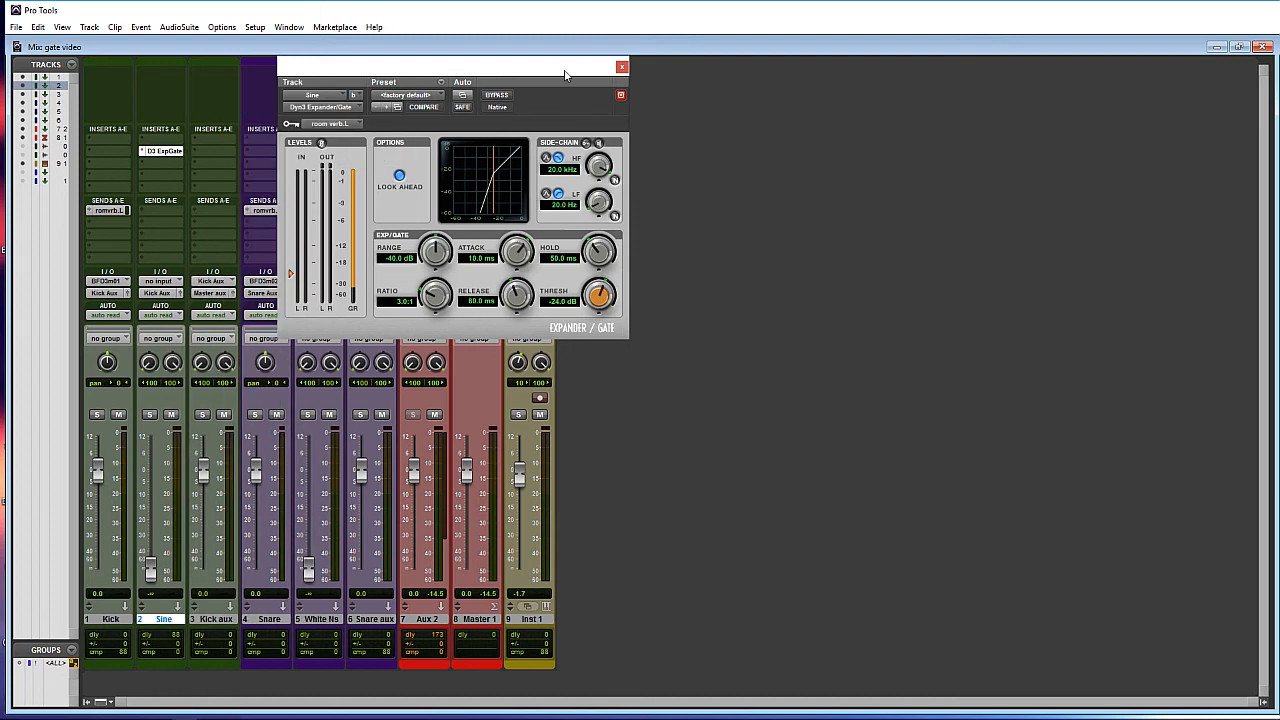
- Enable the gate's external key and set Range -80 dB, Ratio 100:1, Attack 369 us
click(586, 144)
drag(435, 256, 437, 448)
drag(435, 305, 428, 305)
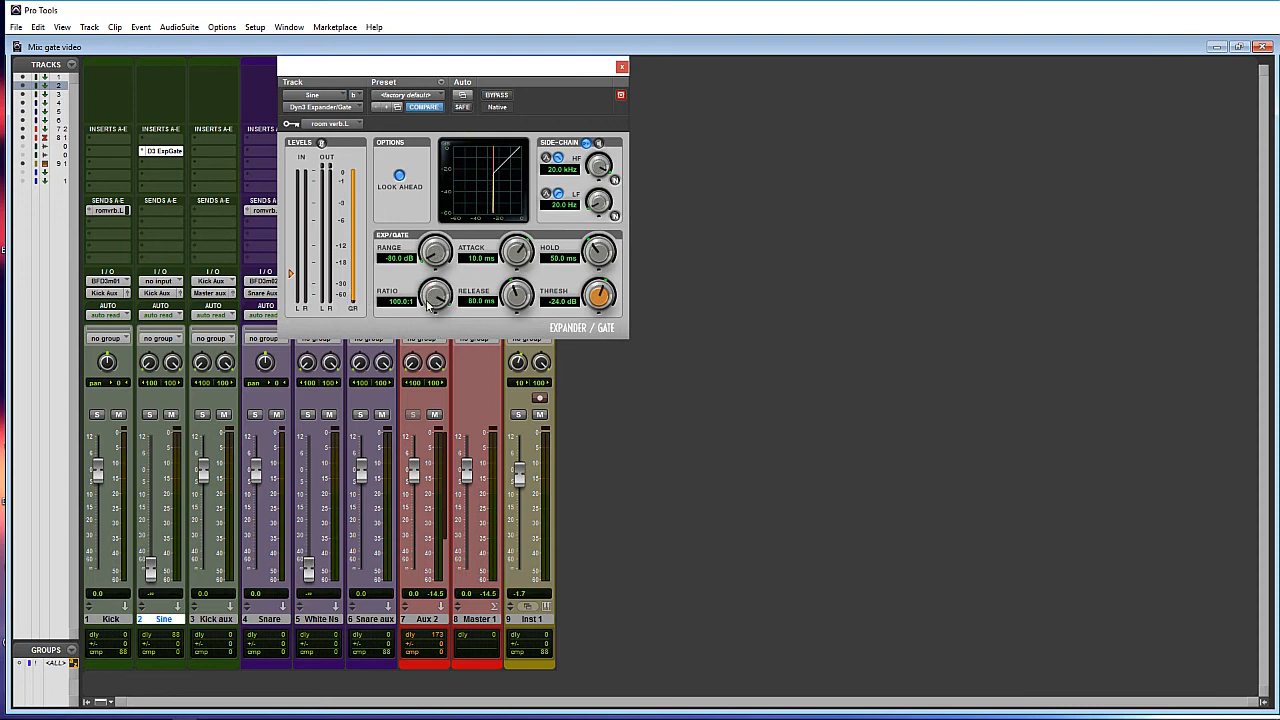
drag(516, 251, 514, 262)
mouse_move(514, 262)
mouse_down()
mouse_move(514, 194)
mouse_move(514, 244)
mouse_up()
- Set the Sine gate to Hold 40.2 ms, Release 181.4 ms, Threshold -18.2 dB, then close it
drag(592, 258, 593, 260)
drag(519, 292, 592, 305)
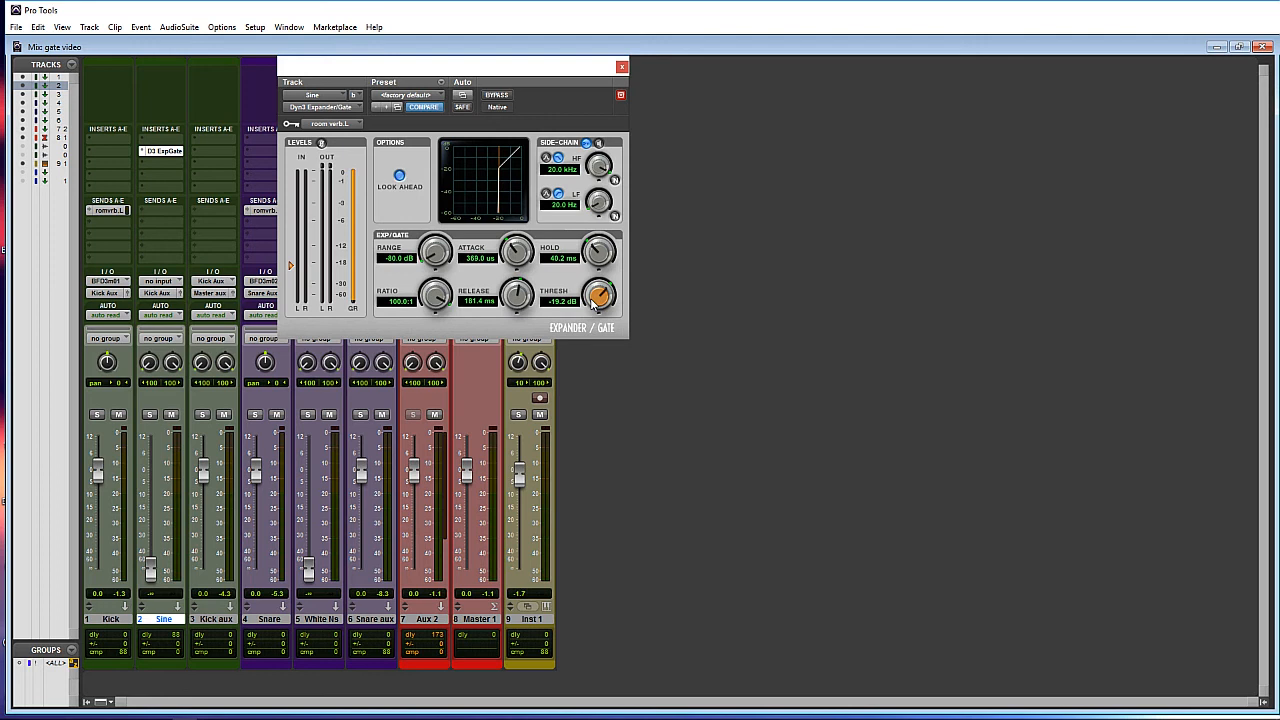
drag(596, 306, 601, 297)
click(621, 68)
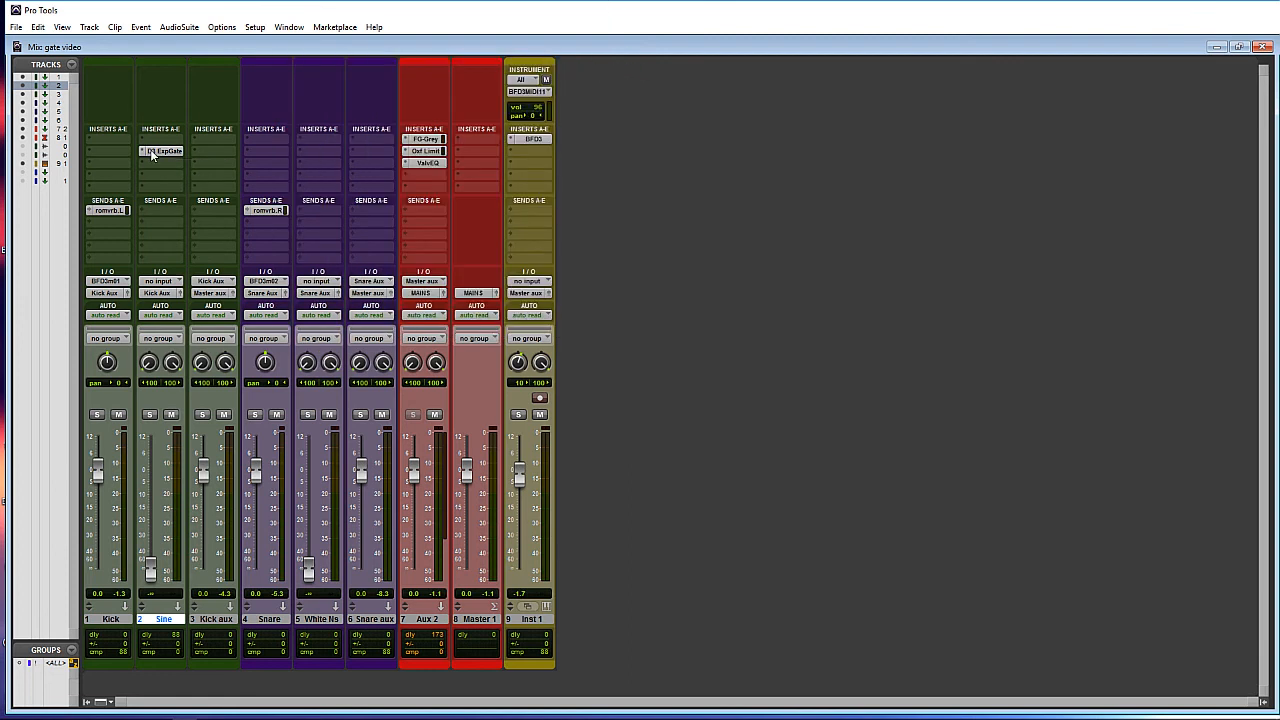
- Copy the gate to Snare aux, key it from room verb.R, and check the Snare send
drag(160, 152, 379, 153)
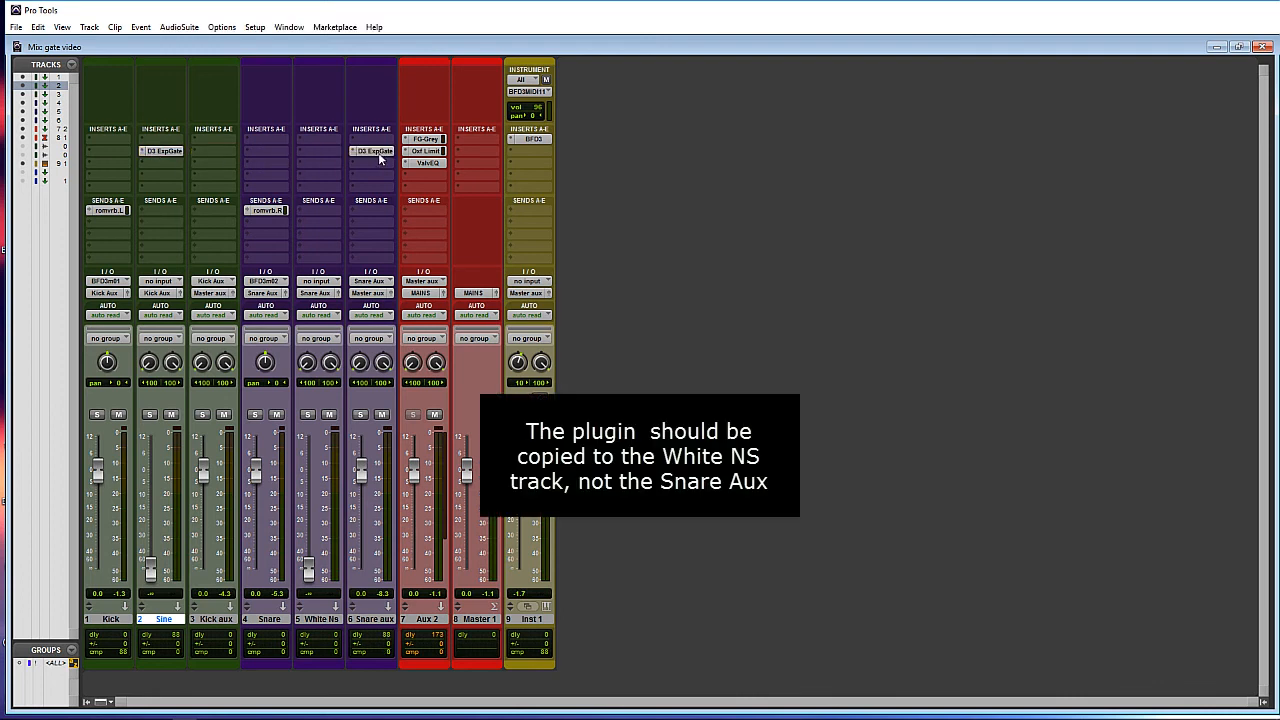
drag(439, 67, 743, 103)
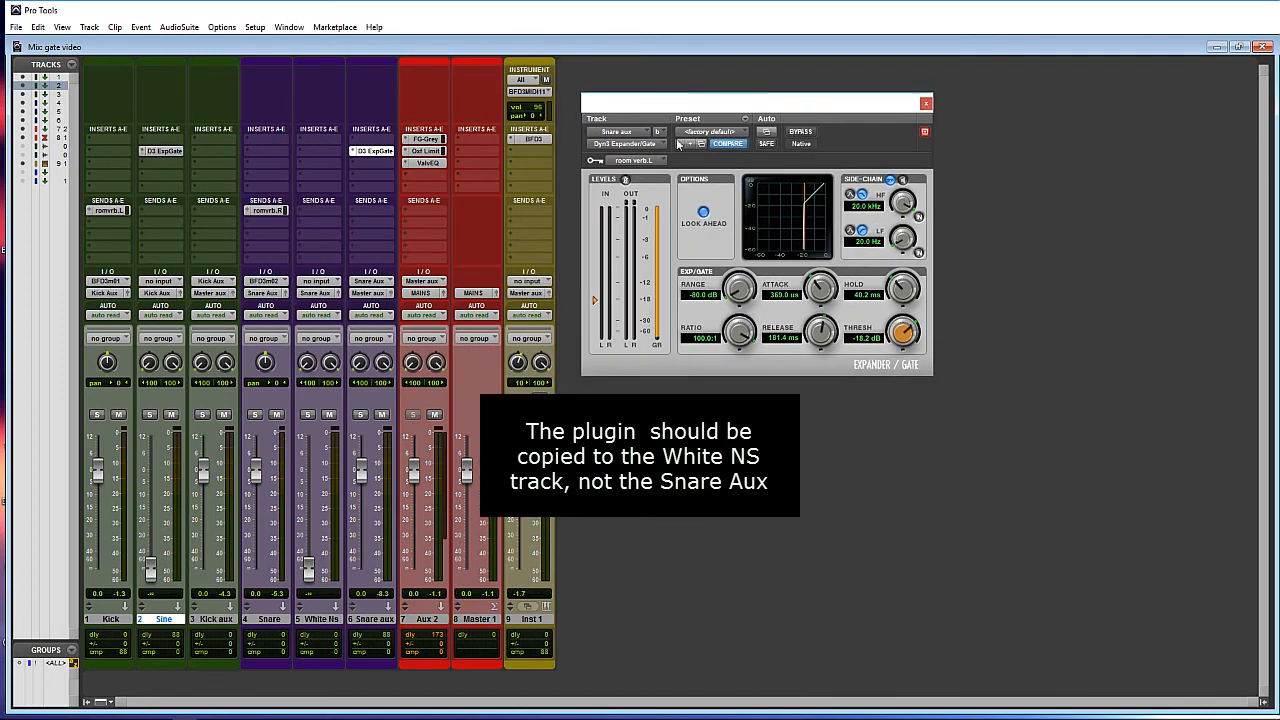
click(626, 163)
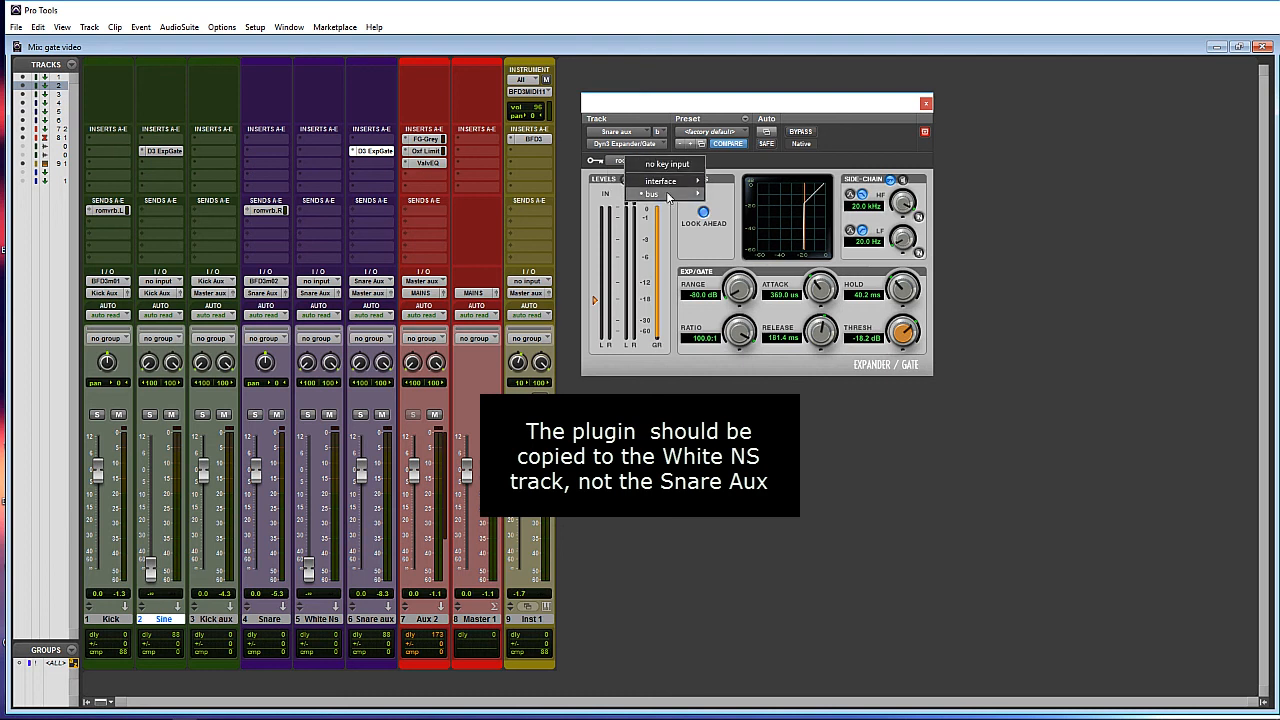
mouse_move(668, 196)
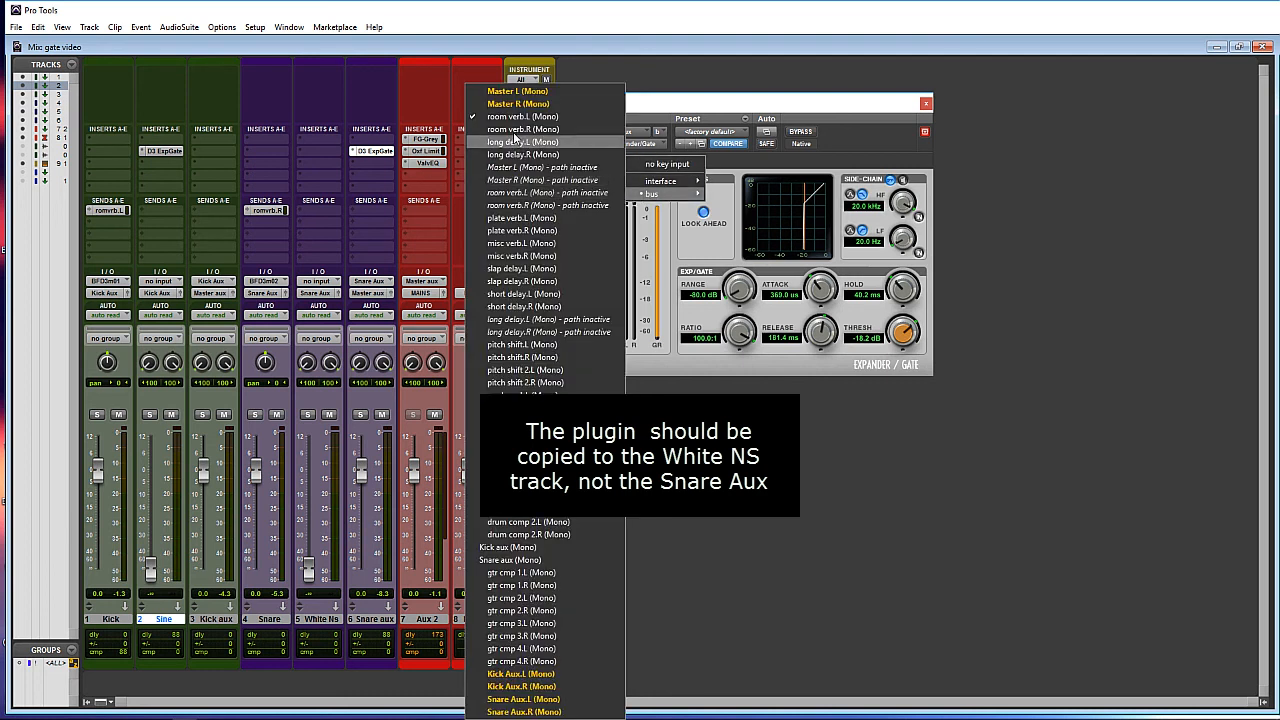
click(515, 130)
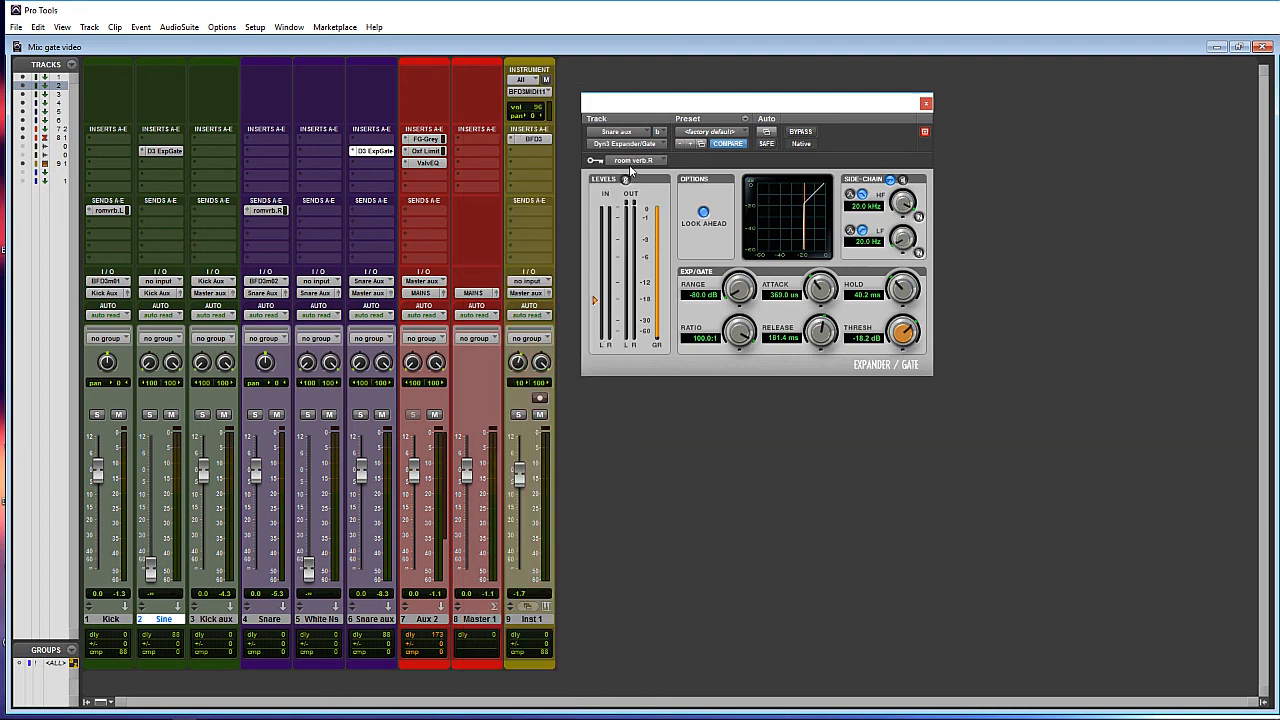
click(265, 211)
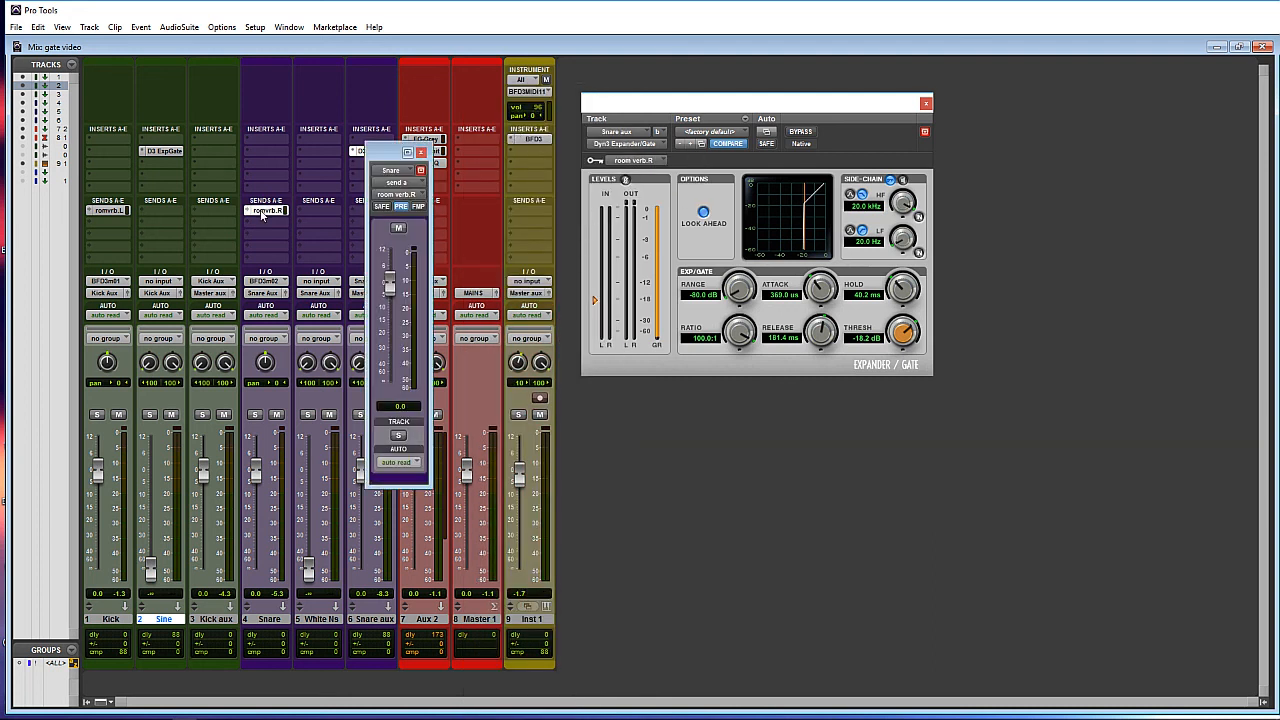
click(421, 153)
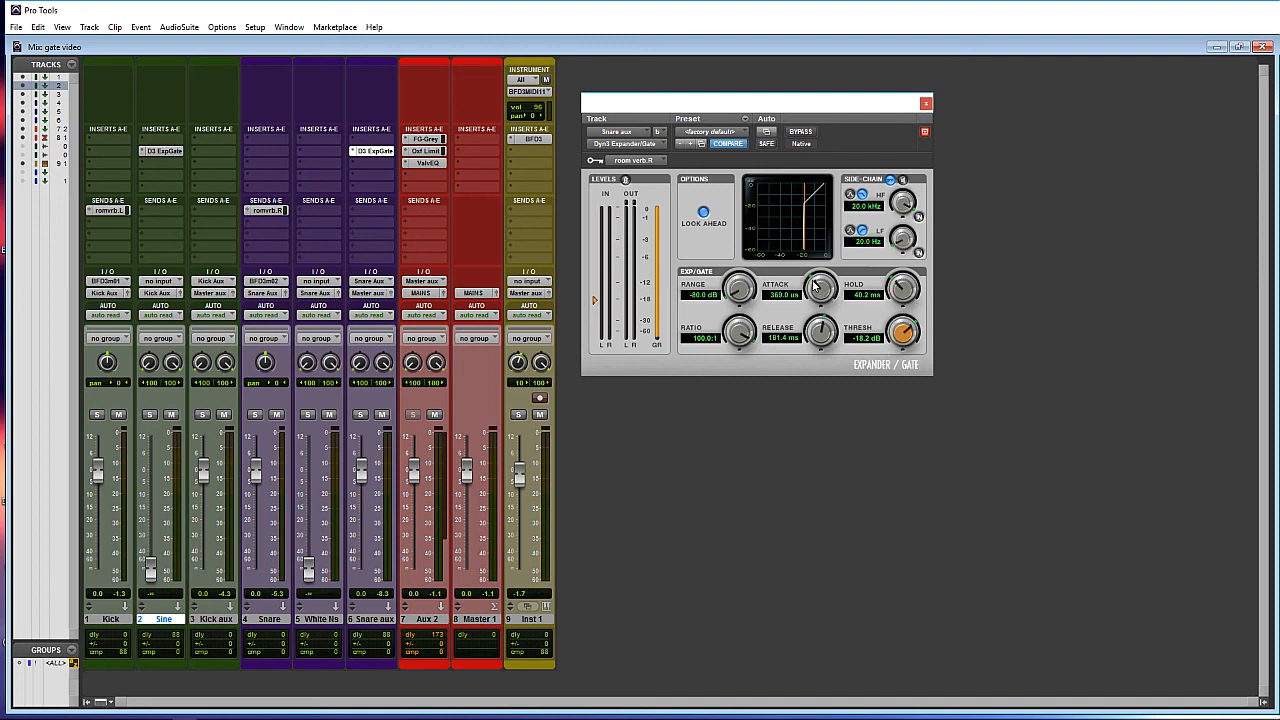
- Shorten the Snare aux gate's attack and set Hold near 30.3 ms, Release near 221.7 ms
drag(817, 287, 825, 400)
drag(823, 292, 822, 283)
mouse_move(891, 302)
mouse_down()
mouse_move(902, 314)
mouse_move(899, 292)
mouse_up()
drag(819, 336, 820, 330)
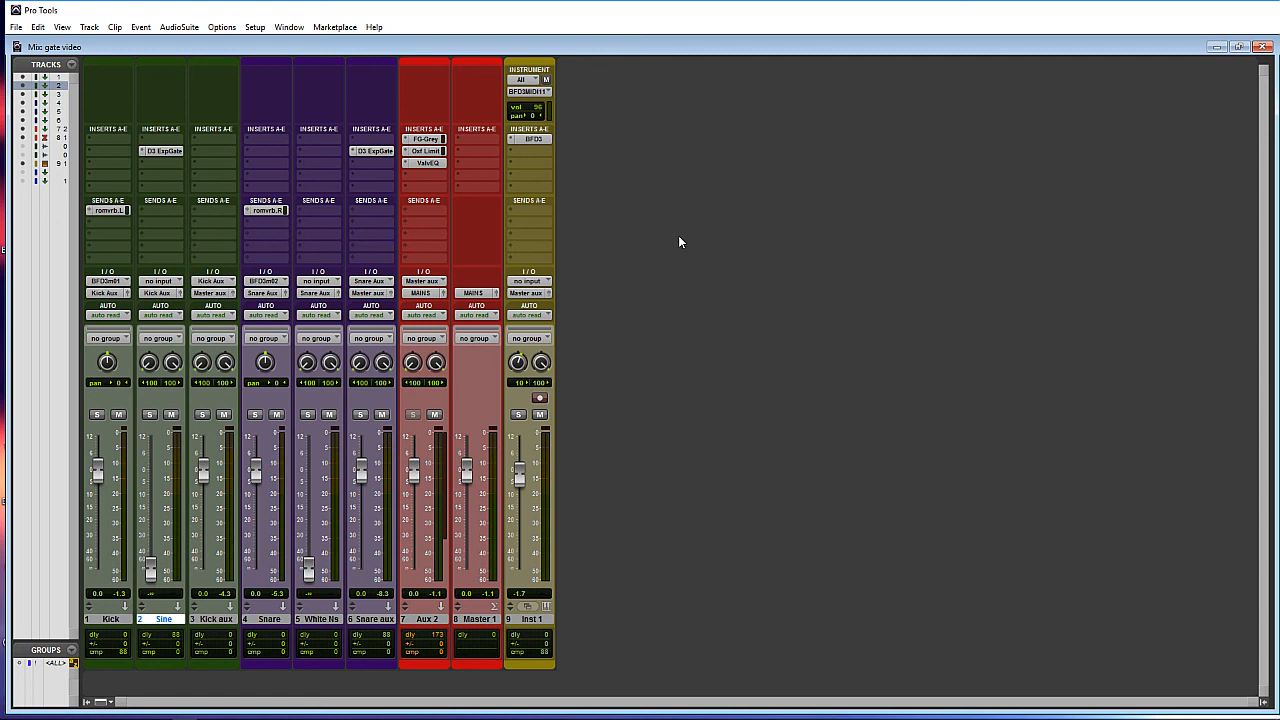
- Insert a mono Signal Generator on the Sine track
click(148, 140)
mouse_move(200, 177)
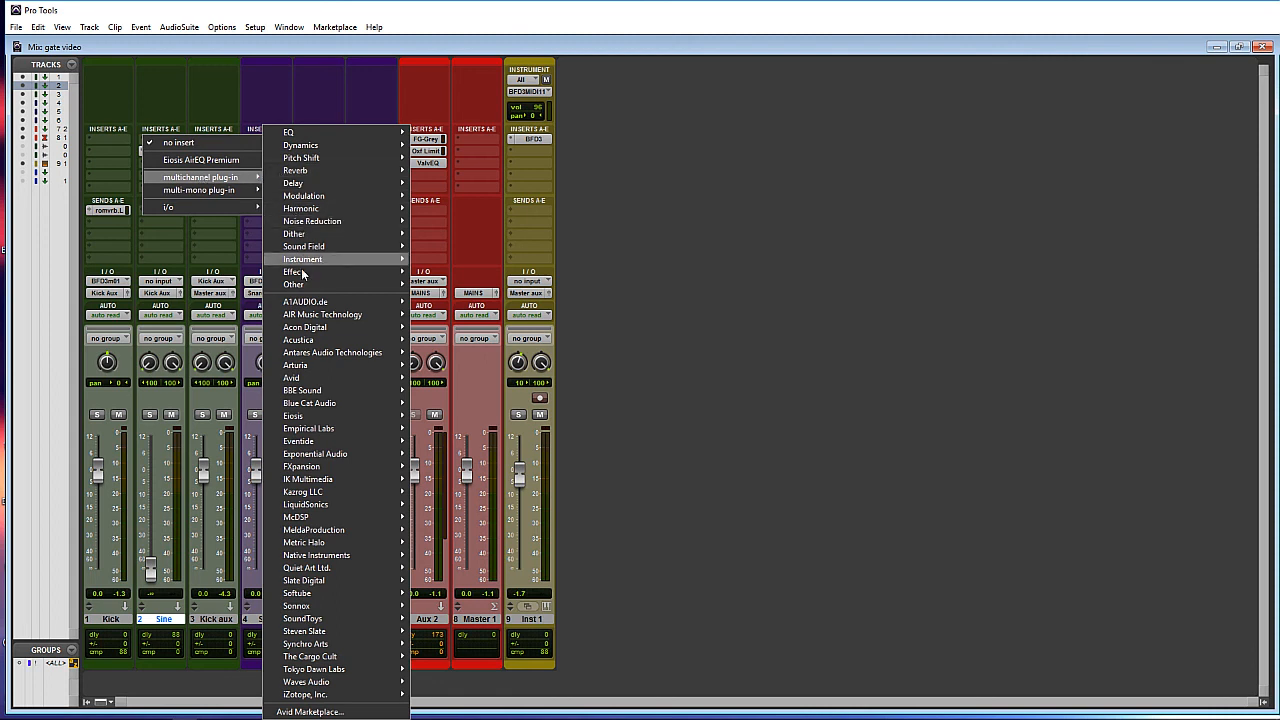
mouse_move(293, 284)
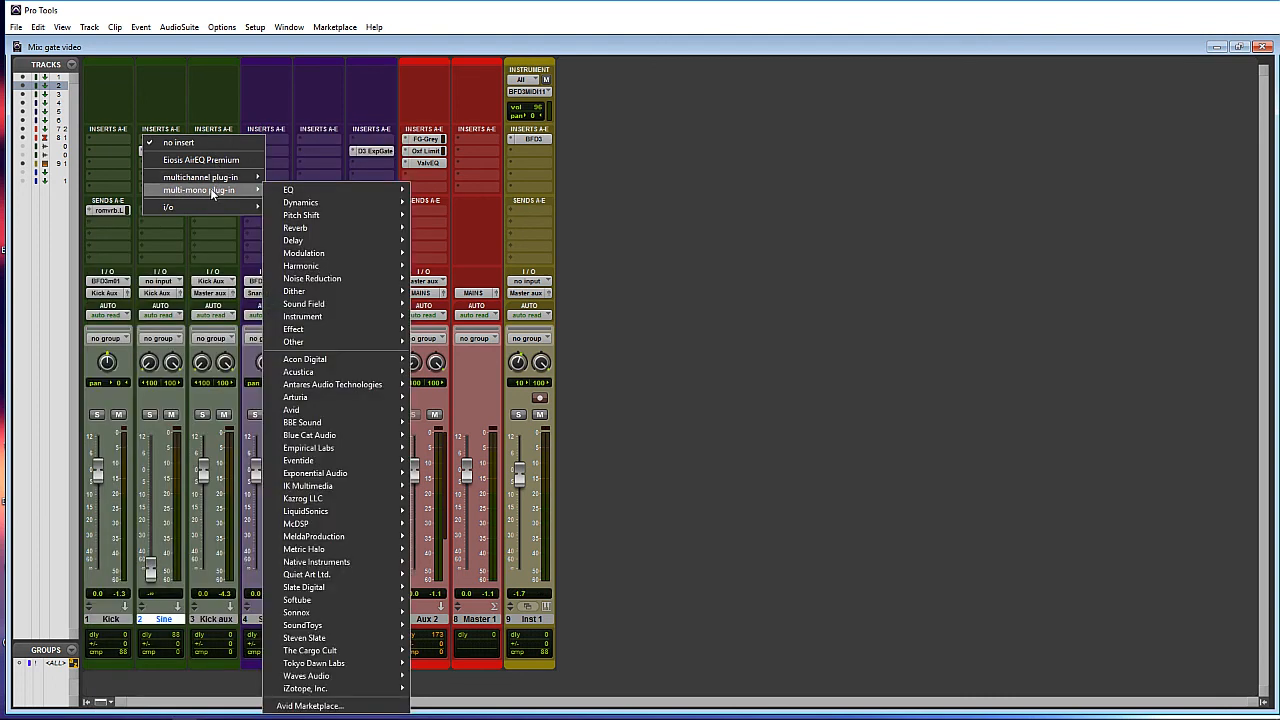
mouse_move(310, 348)
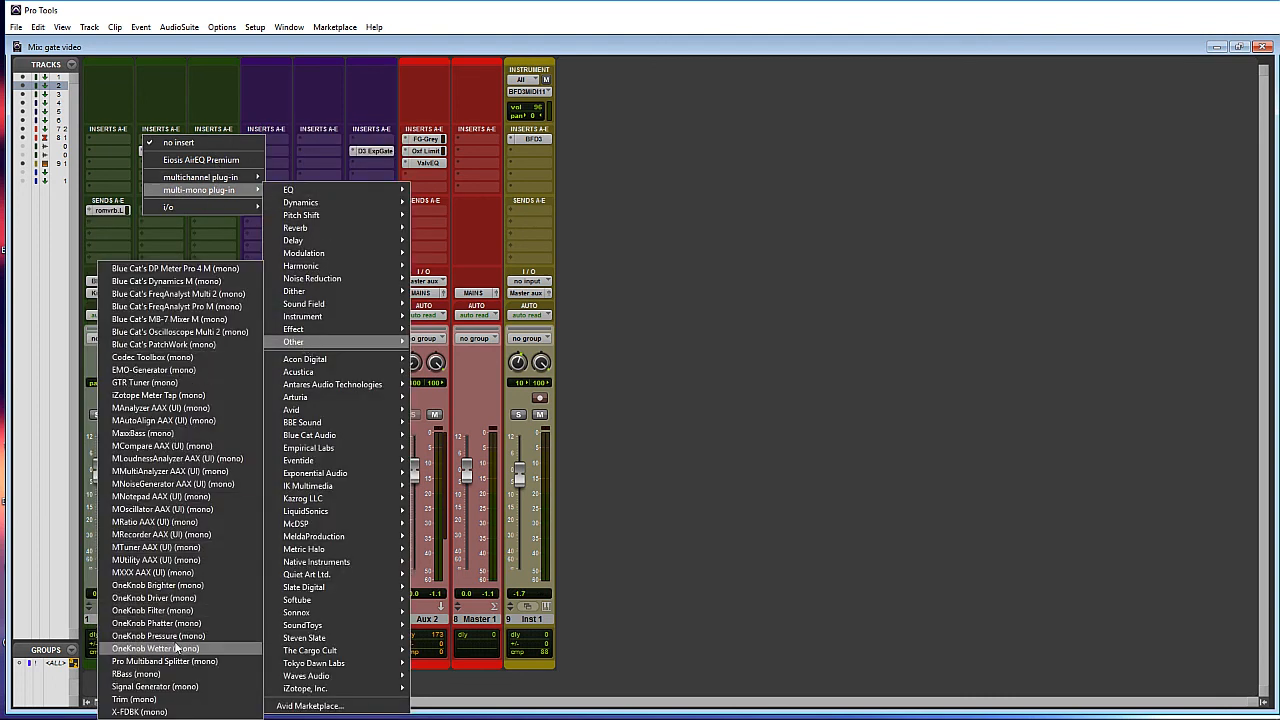
click(155, 686)
- Set the generator frequency to 60 Hz, copy it to Snare aux, and switch to white noise
click(847, 185)
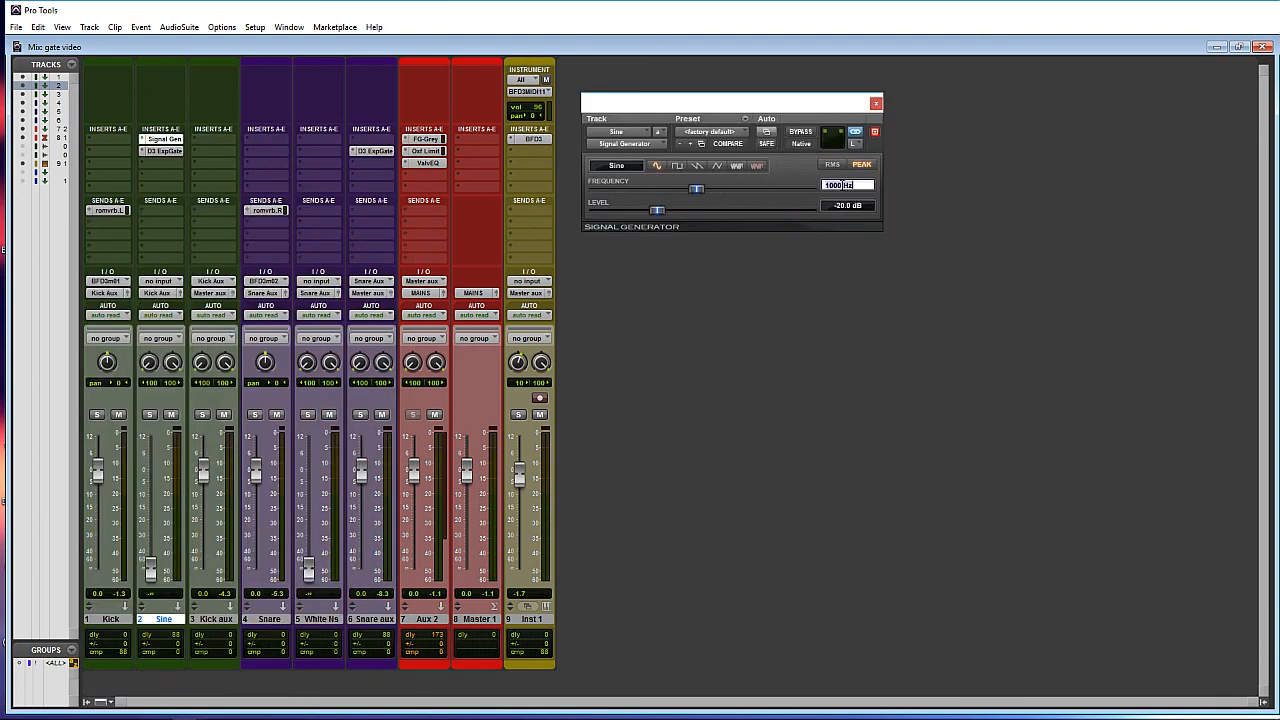
text(60)
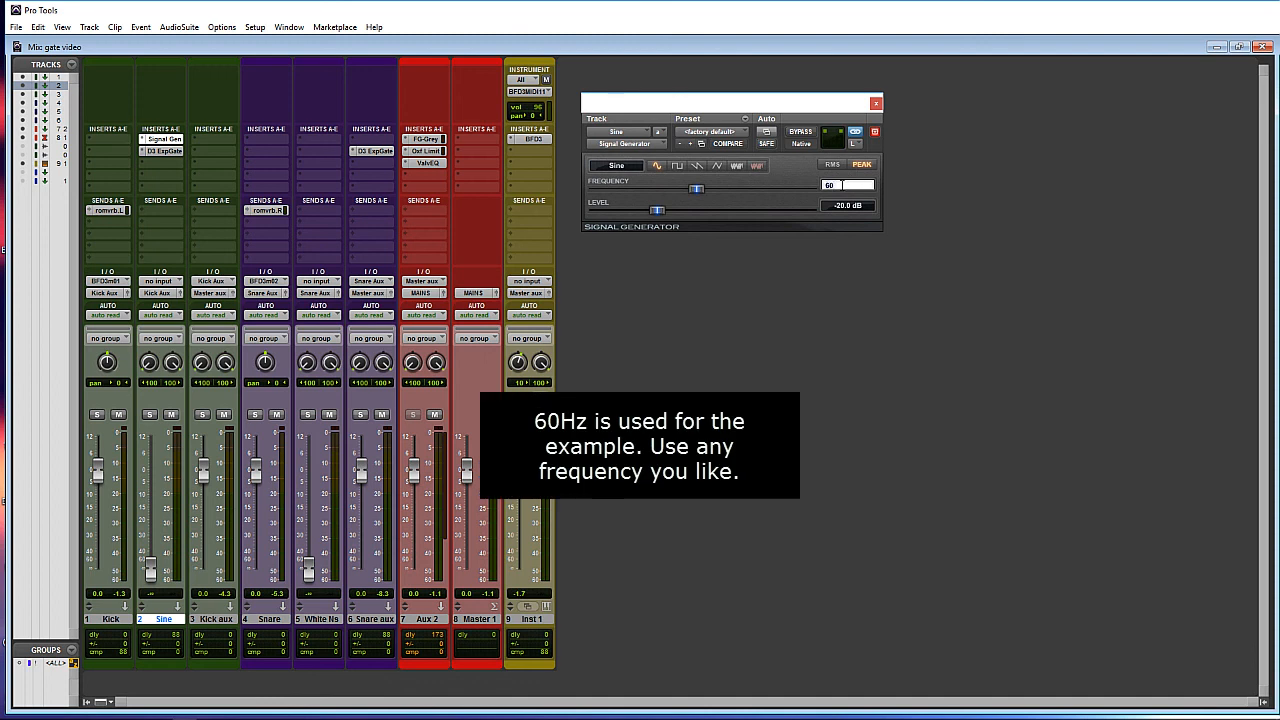
key(Return)
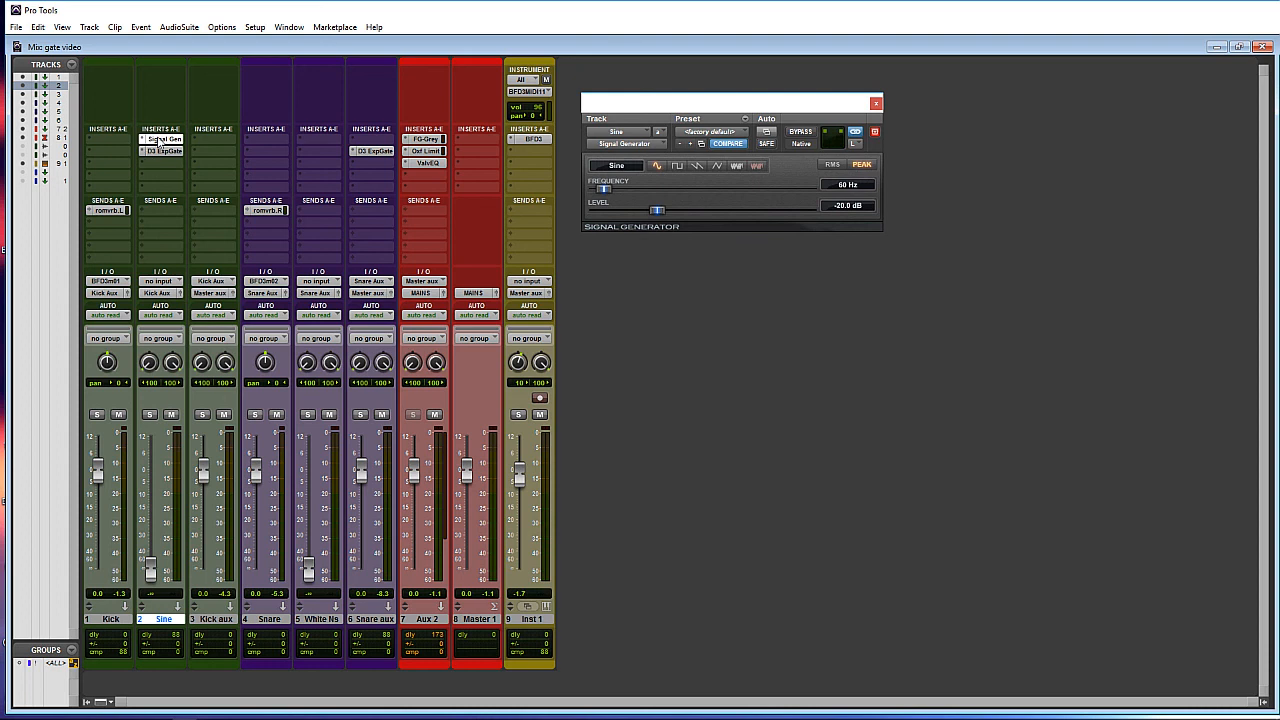
drag(158, 140, 378, 143)
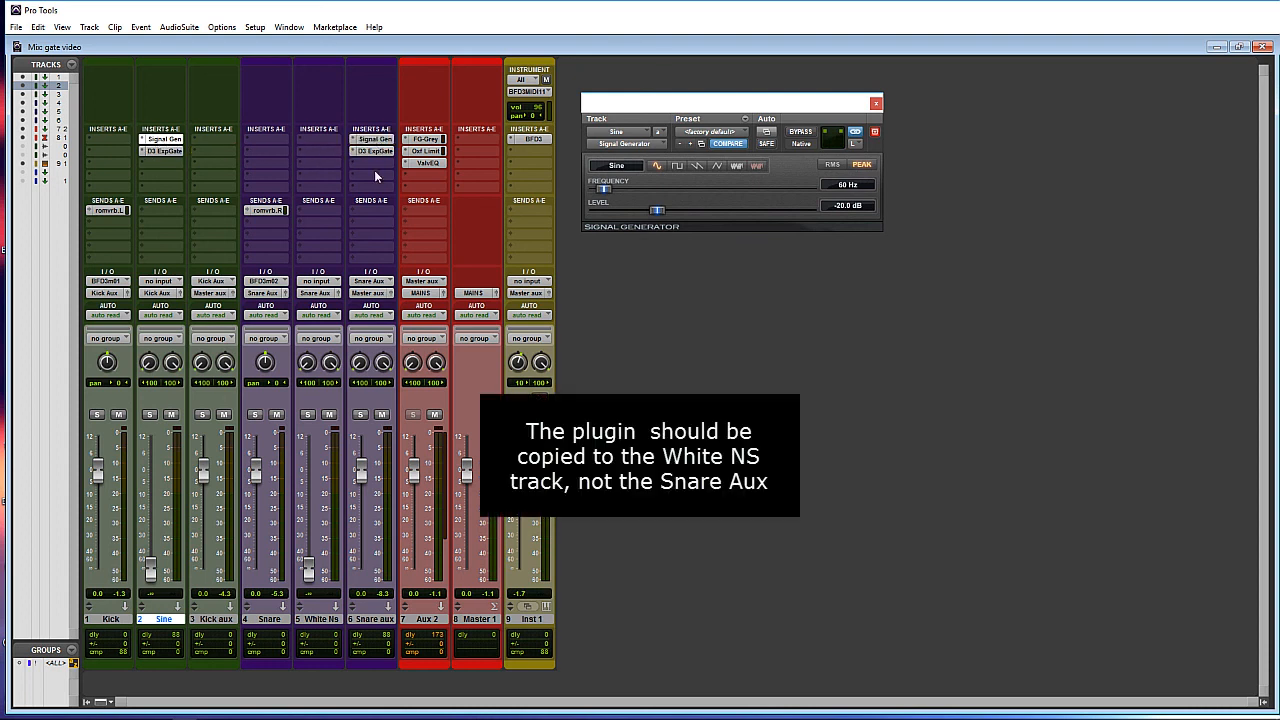
click(735, 166)
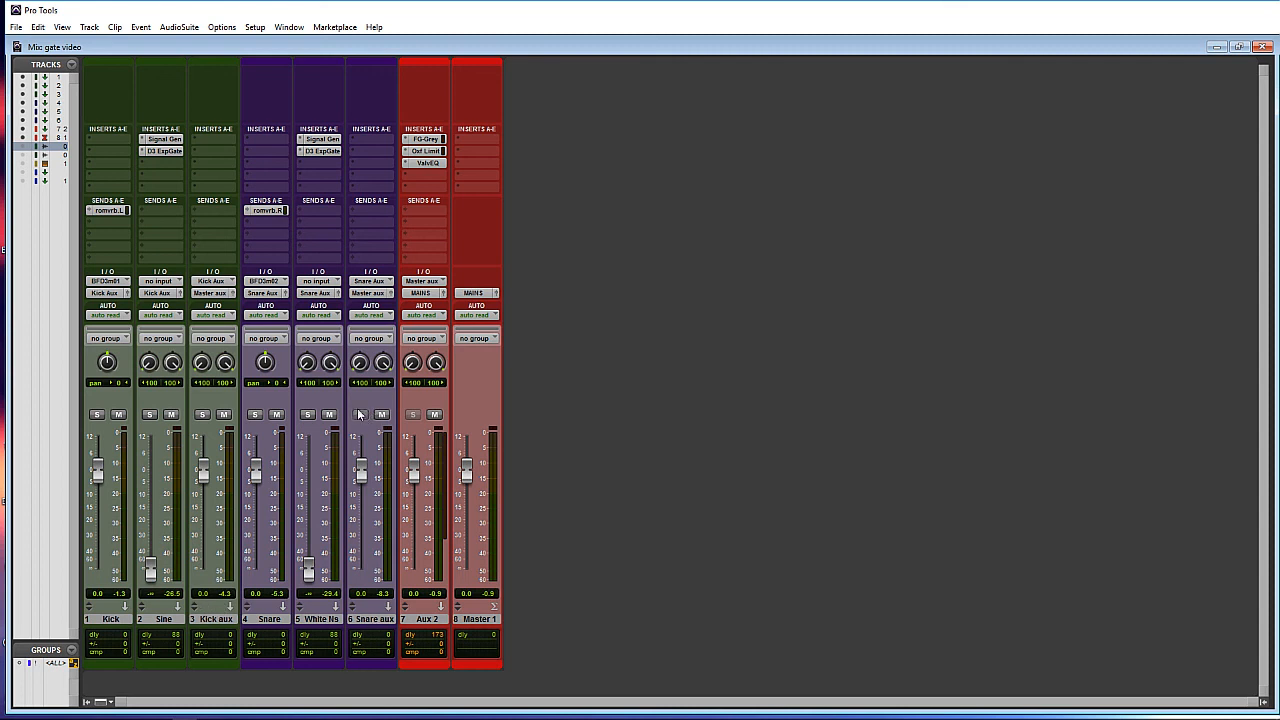
- Rebalance faders: Kick -23.9, Sine -27.2, Snare -31.4, White Ns -28.1
ctrl+click(202, 414)
drag(98, 467, 150, 538)
drag(256, 467, 256, 520)
drag(308, 569, 256, 540)
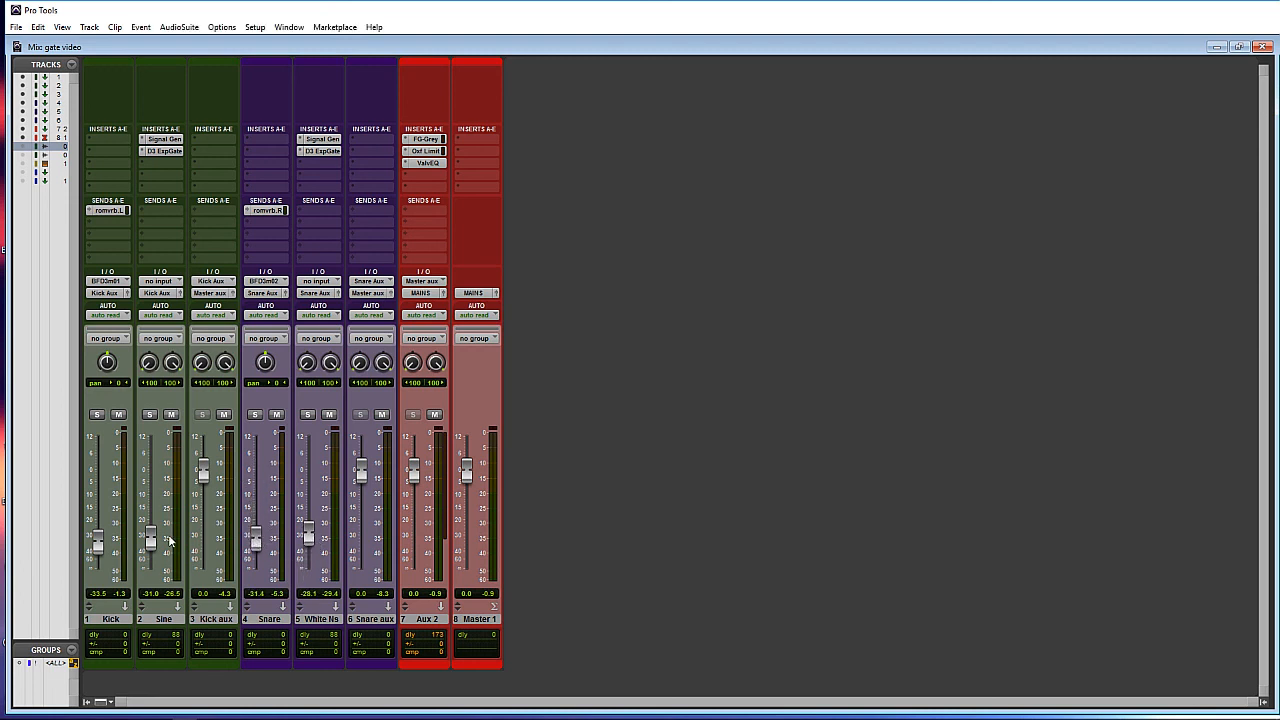
drag(97, 542, 152, 535)
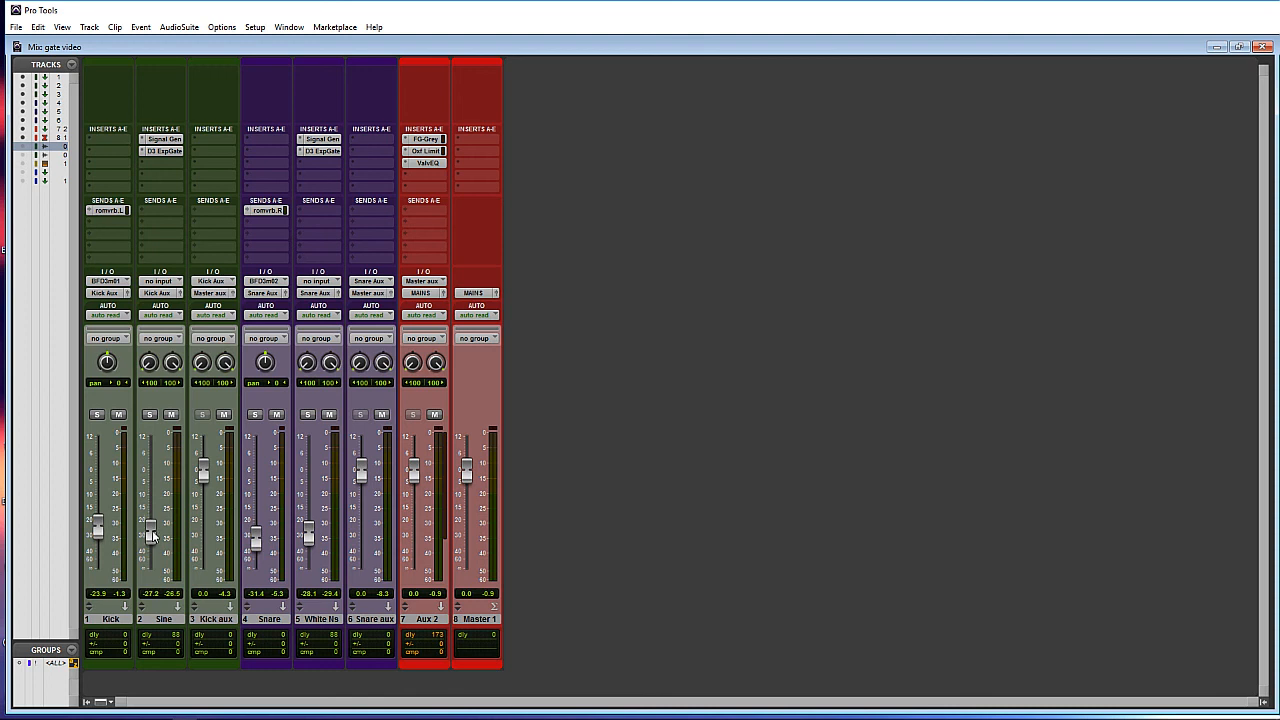